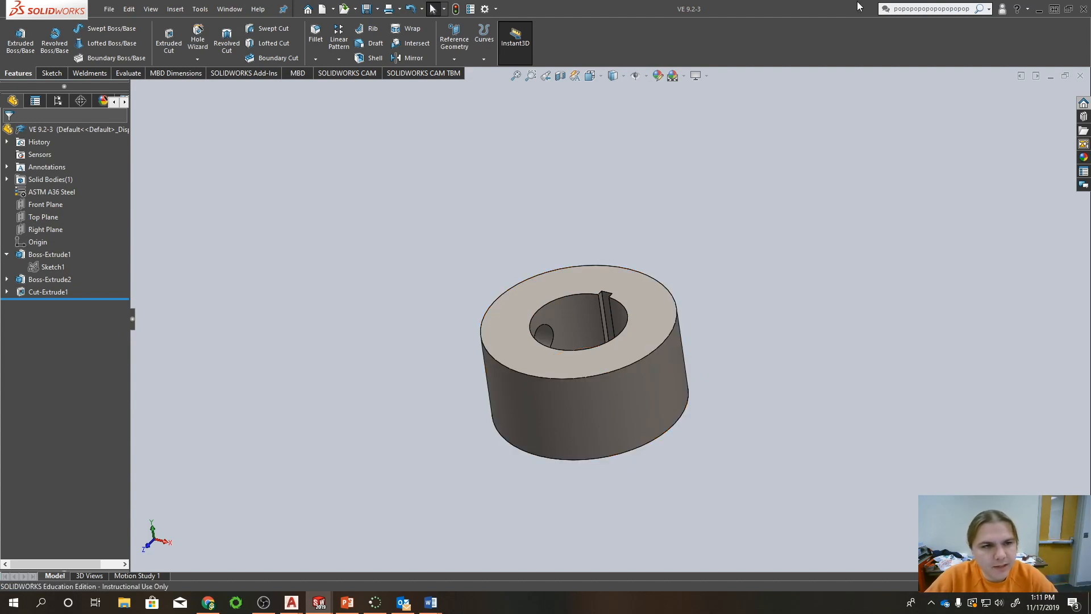
- Clear the stray text from the community search field
double_click(934, 8)
key("BackSpace")
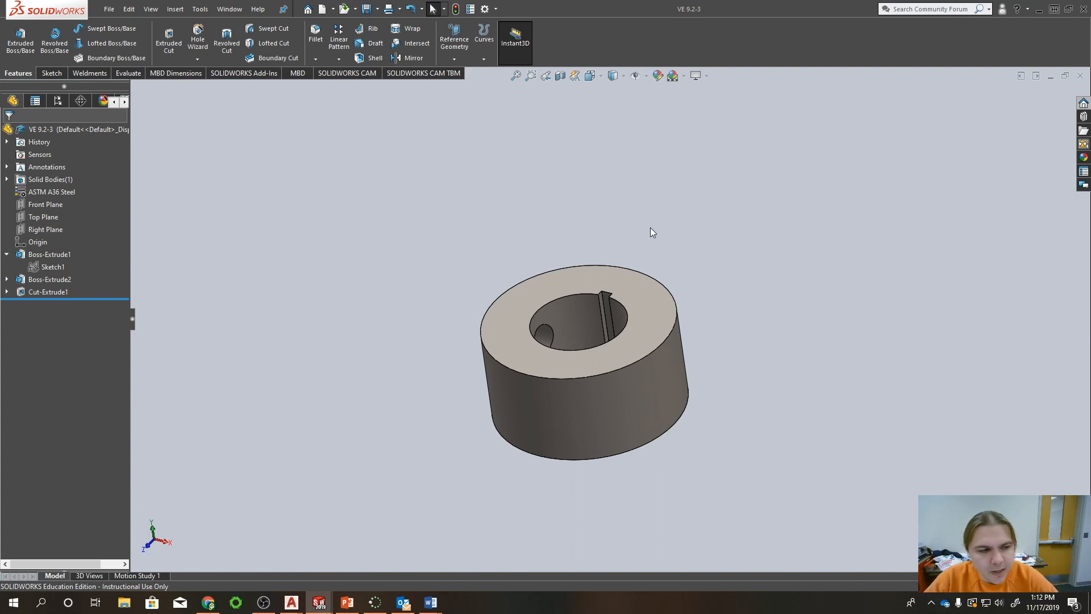
- Preview a section view of the collar along the Front Plane and inspect the cut bore and side hole
left_click(565, 74)
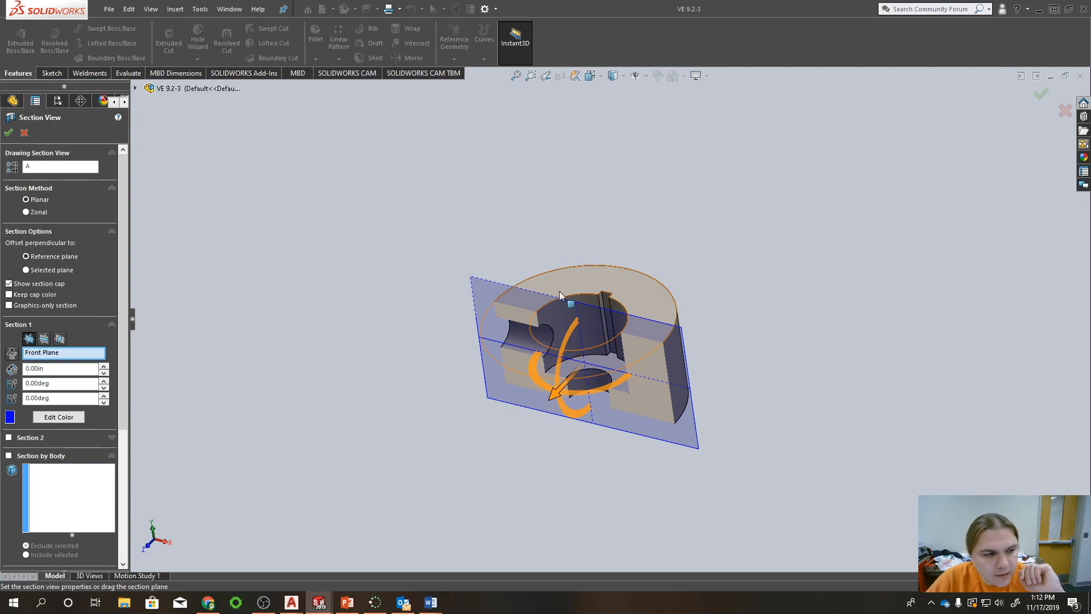
mouse_move(475, 305)
middle_mouse_down()
mouse_move(669, 324)
mouse_move(591, 330)
mouse_move(471, 304)
middle_mouse_up()
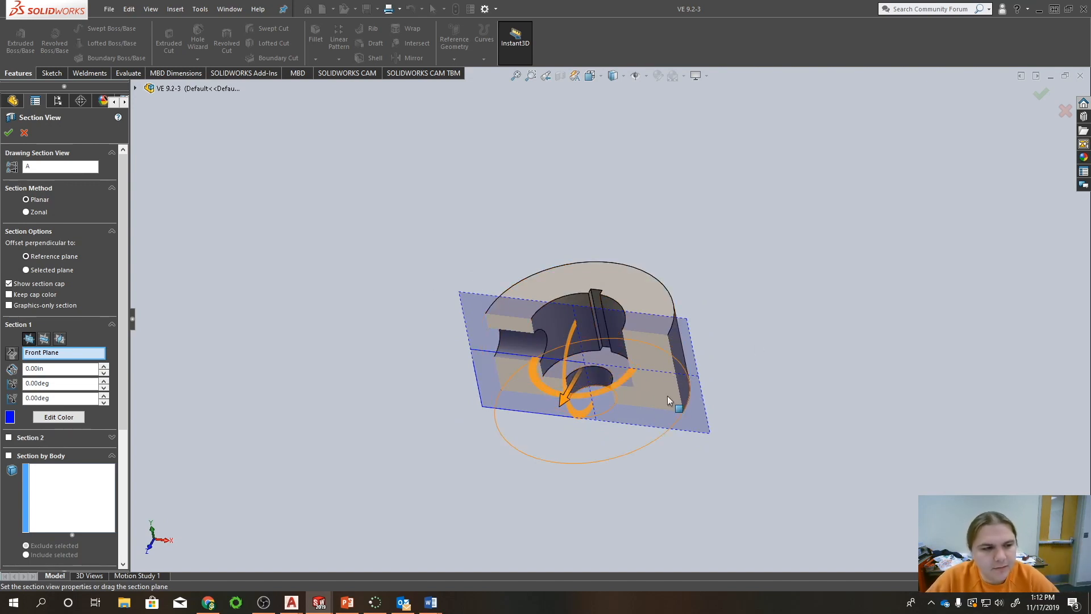
scroll(636, 391, "down", 2)
middle_click_drag(629, 380, 667, 324)
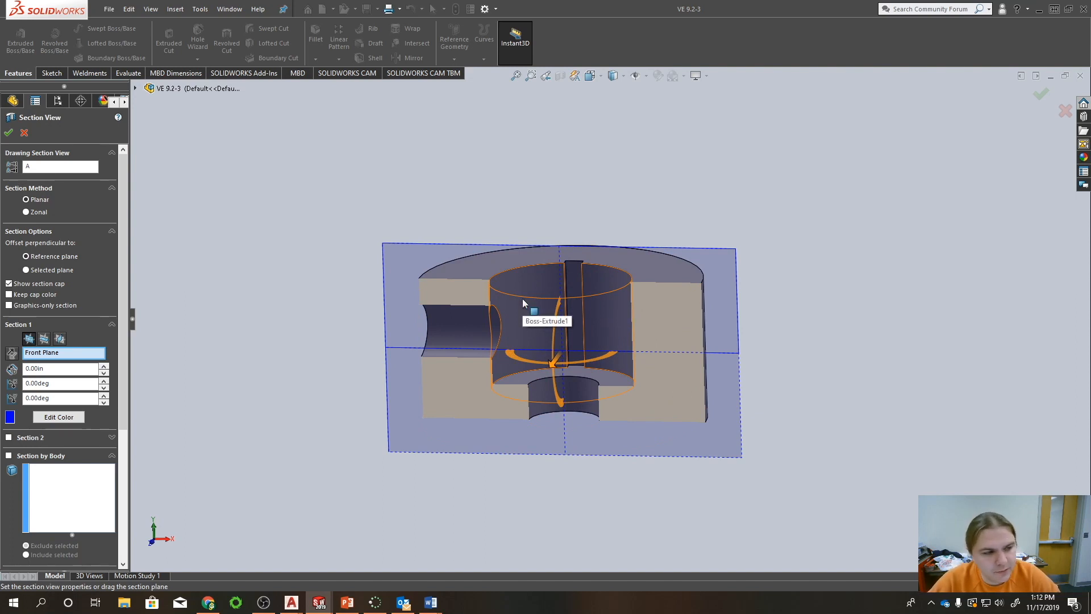
- Switch the section preview to the Right Plane and tilt it about 284° and 310° with an offset of about -0.08 in
left_click(59, 340)
middle_click_drag(588, 347, 605, 327)
left_click_drag(605, 335, 628, 434)
middle_click_drag(628, 433, 582, 371)
mouse_move(550, 344)
left_mouse_down()
mouse_move(551, 335)
mouse_move(547, 347)
left_mouse_up()
middle_click_drag(547, 346, 723, 398)
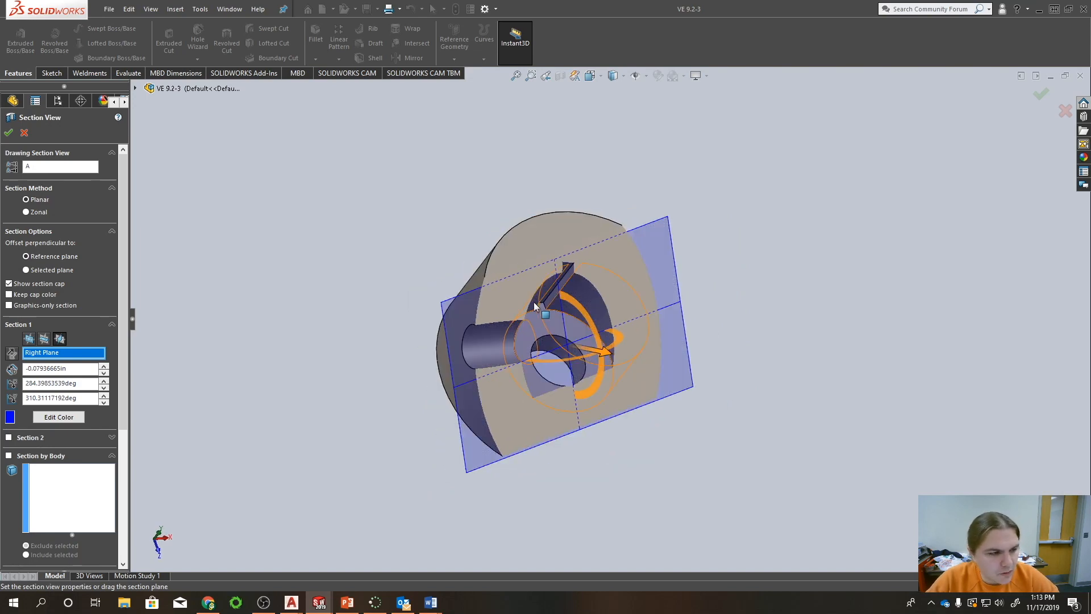
- Preview the section on the Top Plane and on an untilted Right Plane, and close the section view without applying it
left_click(43, 338)
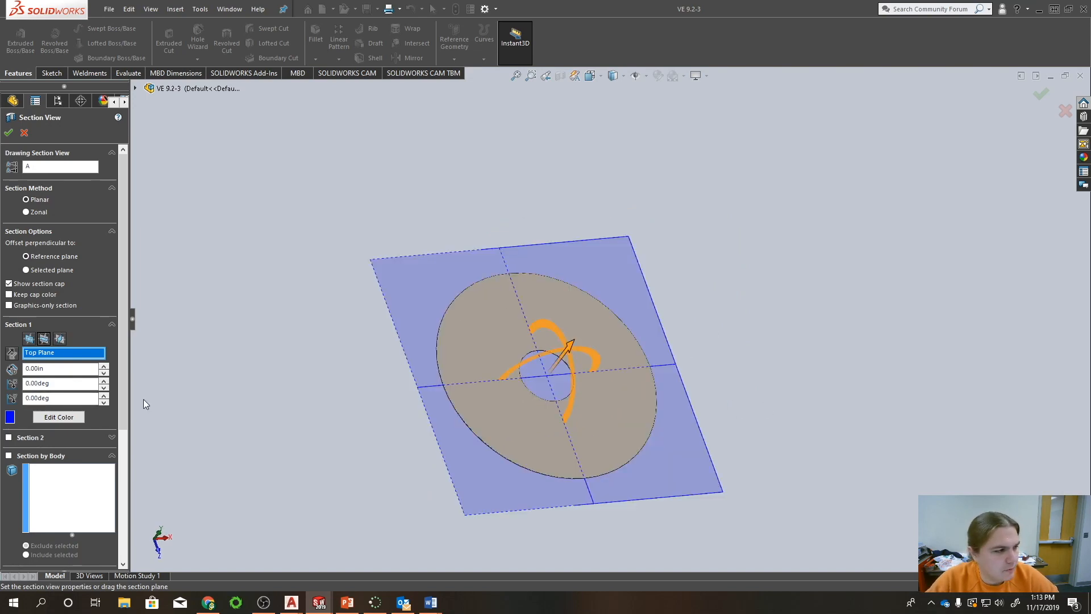
left_click(59, 339)
middle_click_drag(692, 382, 516, 423)
middle_click_drag(572, 238, 599, 280)
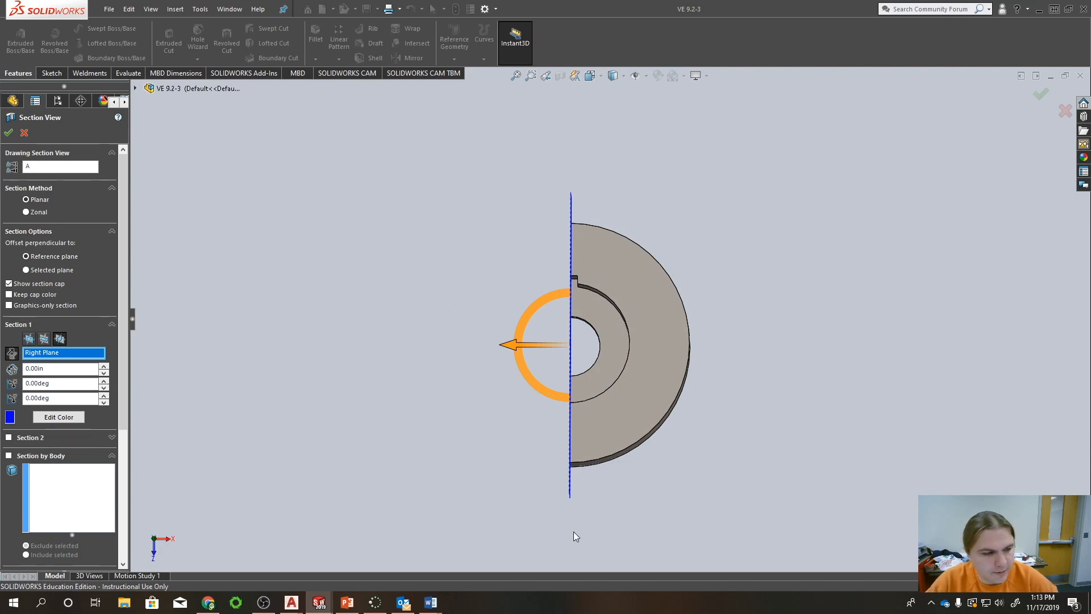
key("Escape")
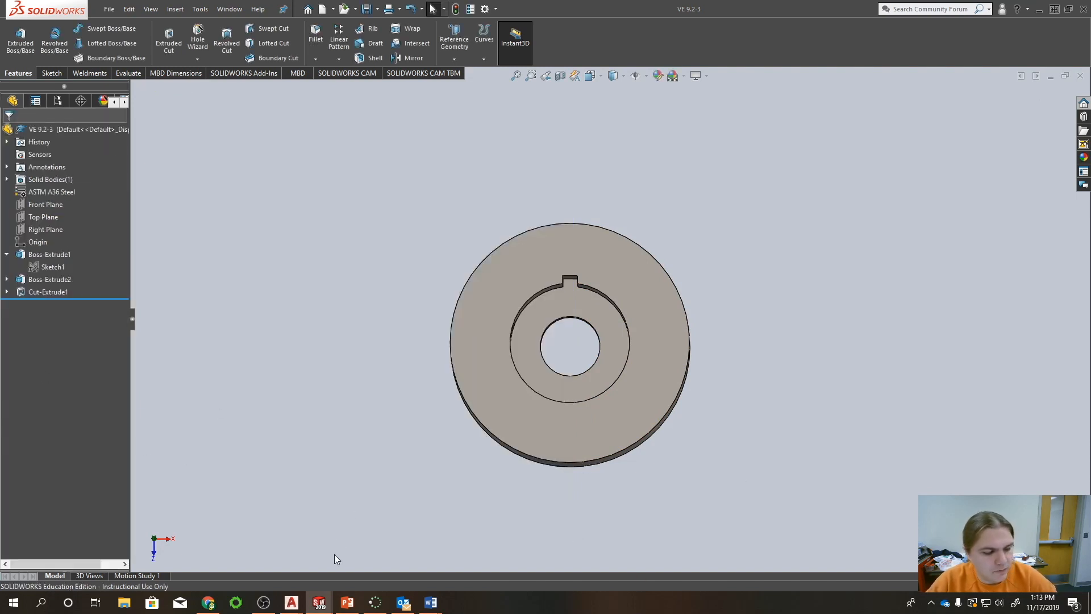
- In the VE 9.2-3 drawing, create a section view with a vertical cutting line through the centre of the circular view
key("ctrl+Tab")
left_click(489, 273)
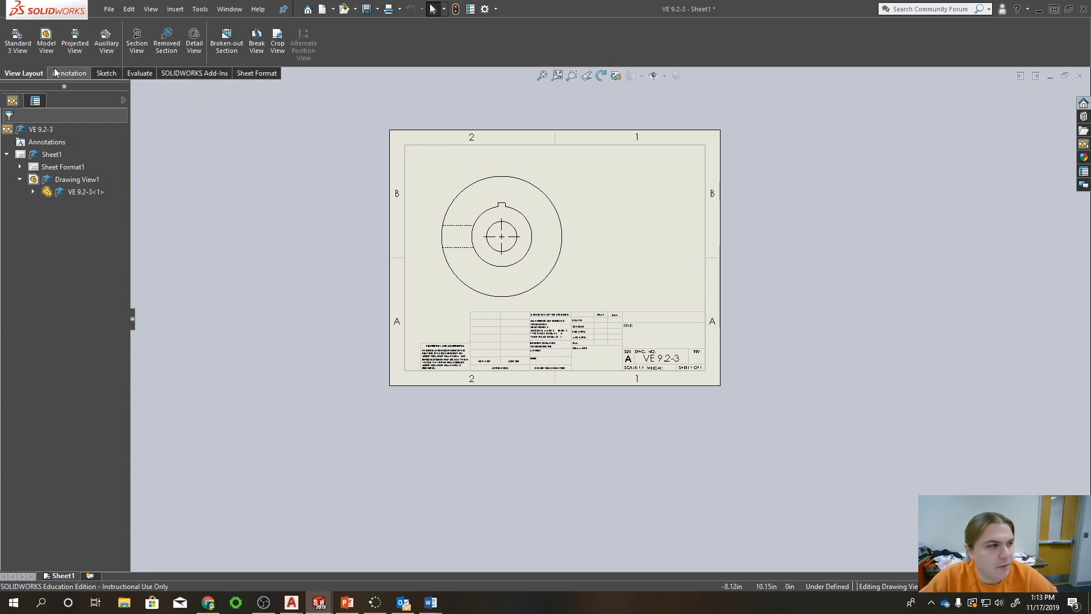
left_click(136, 38)
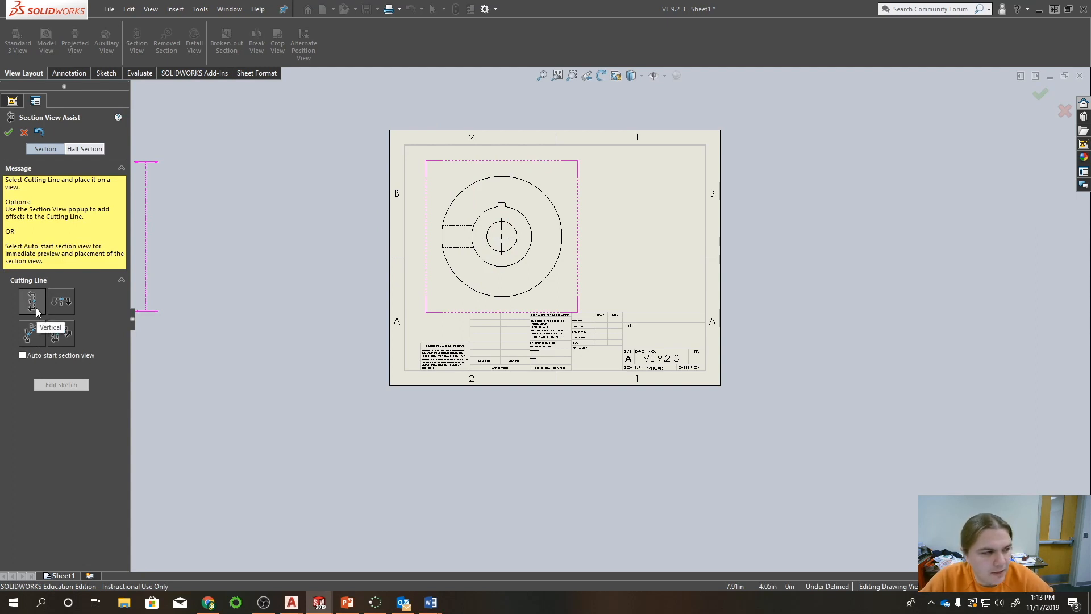
left_click(502, 240)
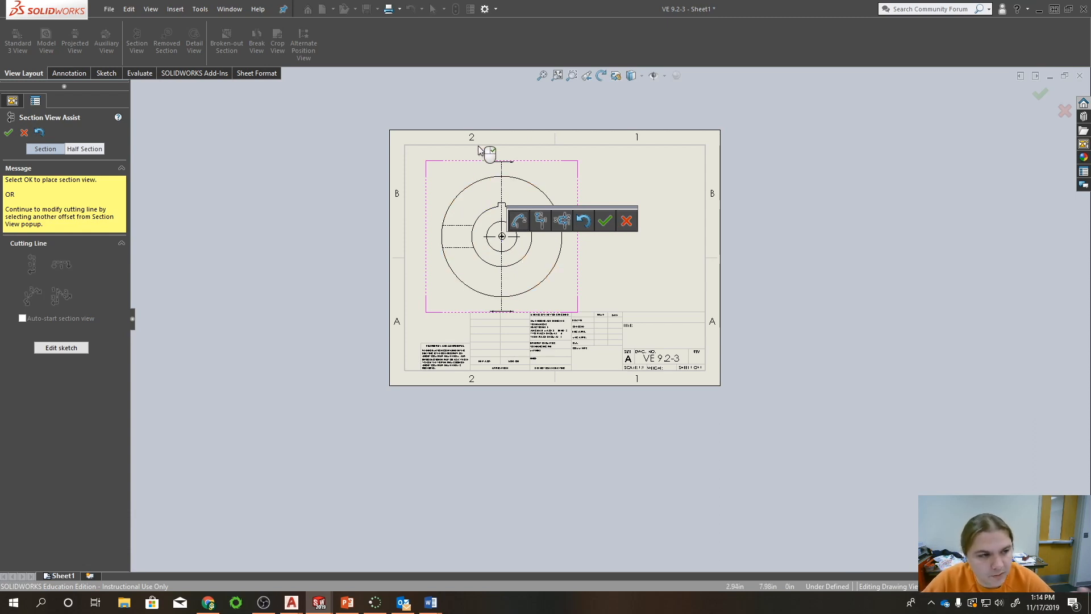
left_click(604, 221)
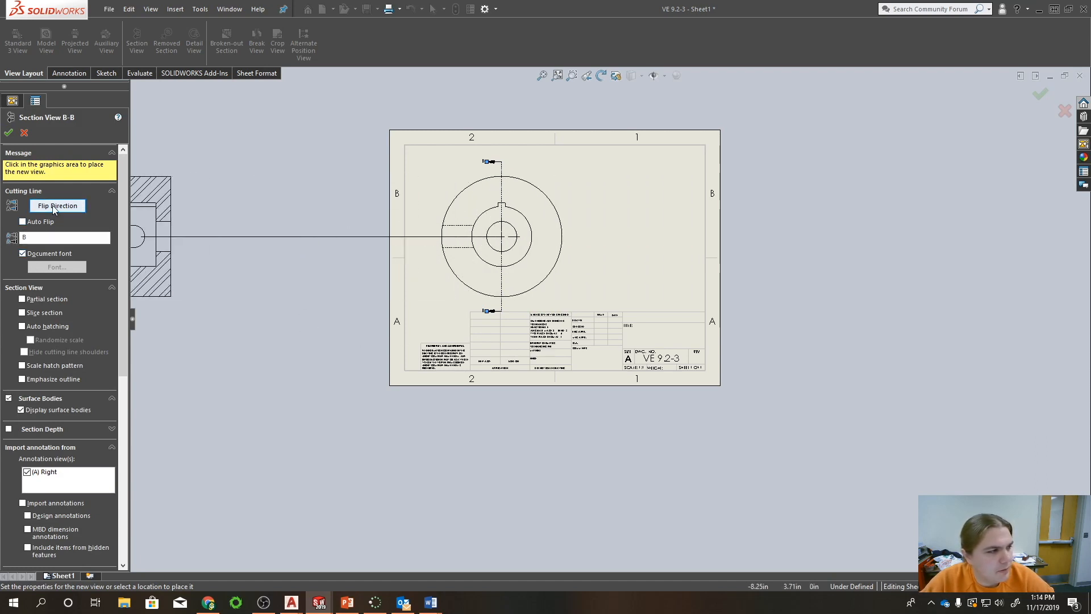
- Compare both cutting directions and place the section view to the right of the circular view with the arrows pointing left
left_click(71, 206)
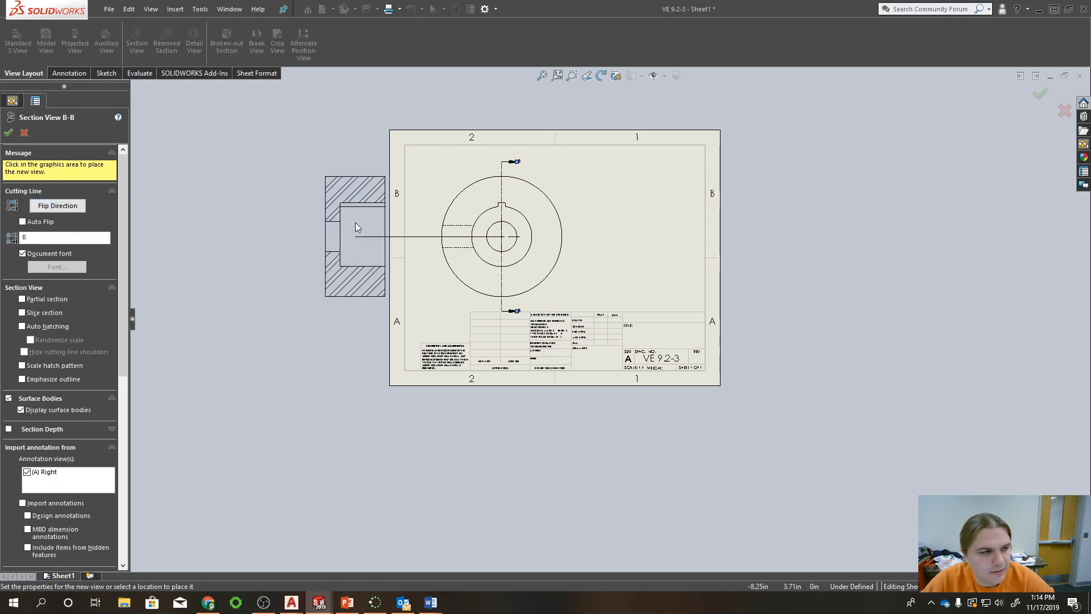
left_click(46, 206)
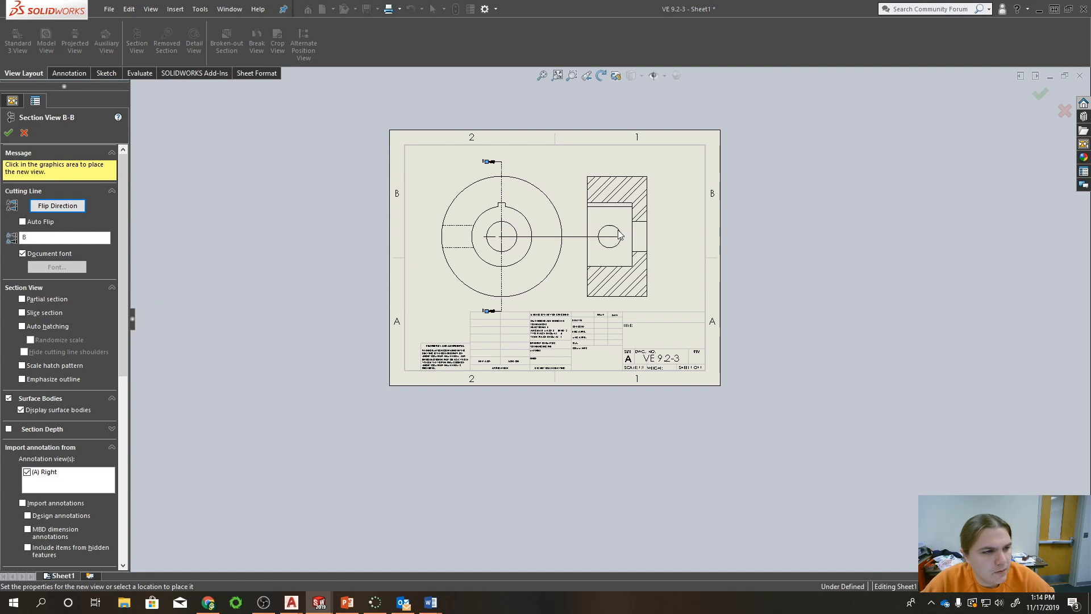
left_click(616, 235)
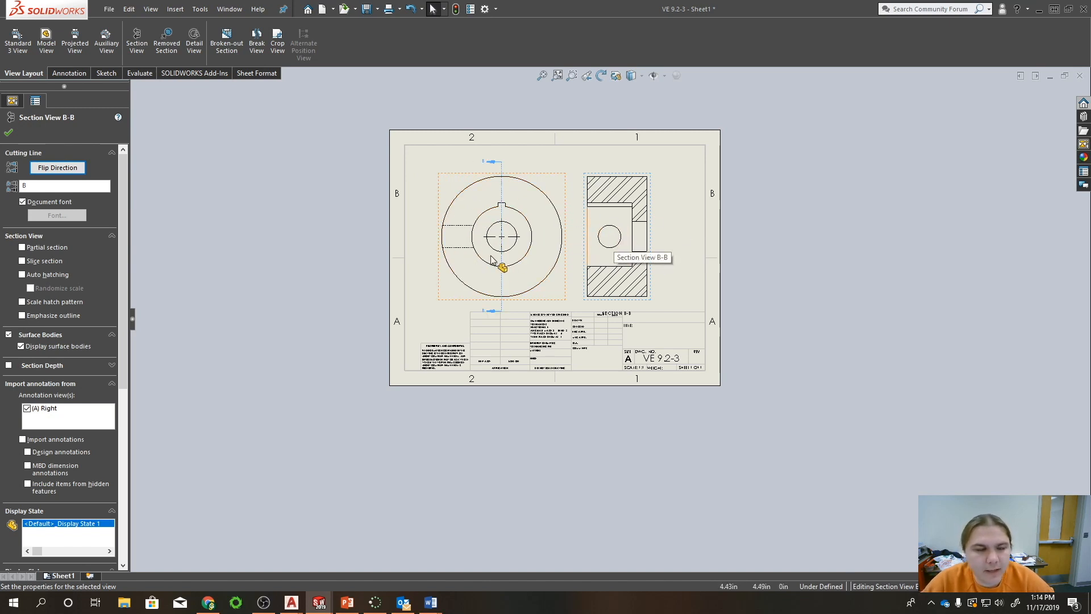
- Flip the cutting direction to point right and rearrange the sheet with the section view left of the circular view
left_click(42, 169)
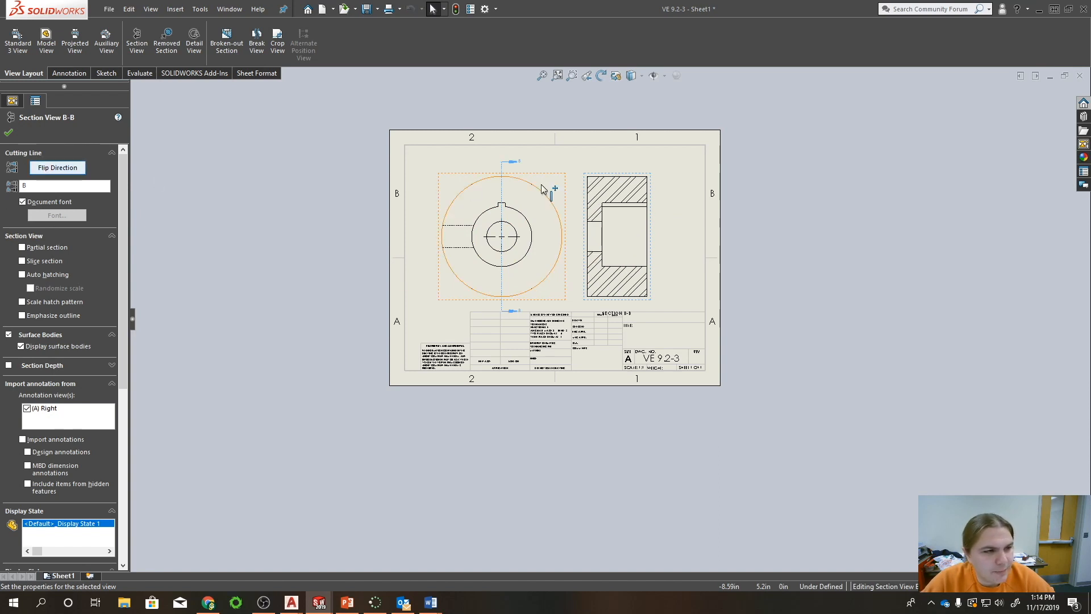
left_click_drag(608, 178, 369, 177)
mouse_move(555, 178)
left_mouse_down()
mouse_move(676, 197)
mouse_move(657, 172)
left_mouse_up()
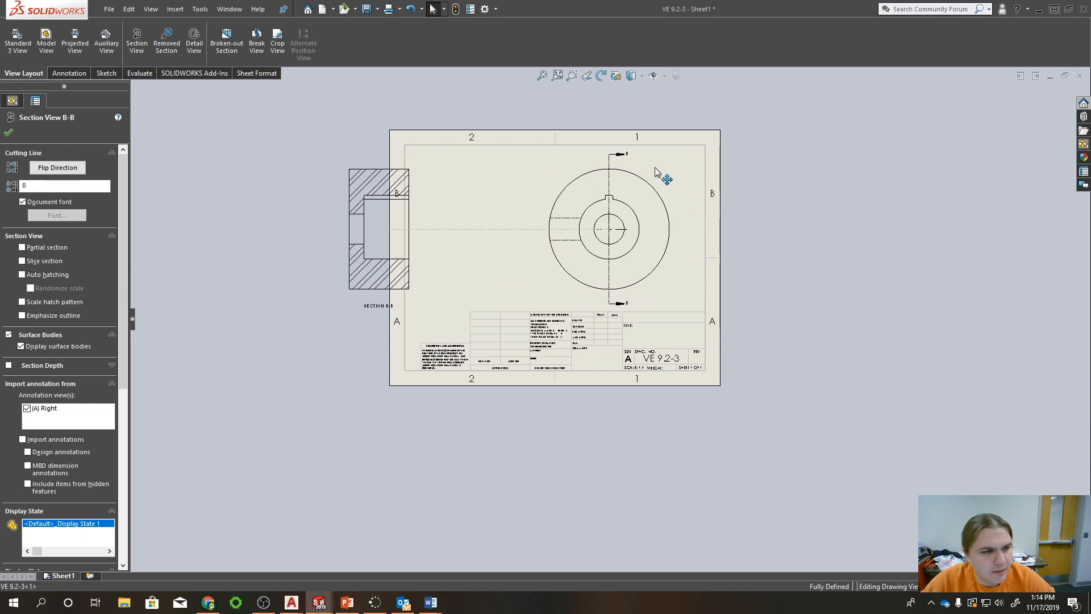
left_click_drag(384, 173, 487, 176)
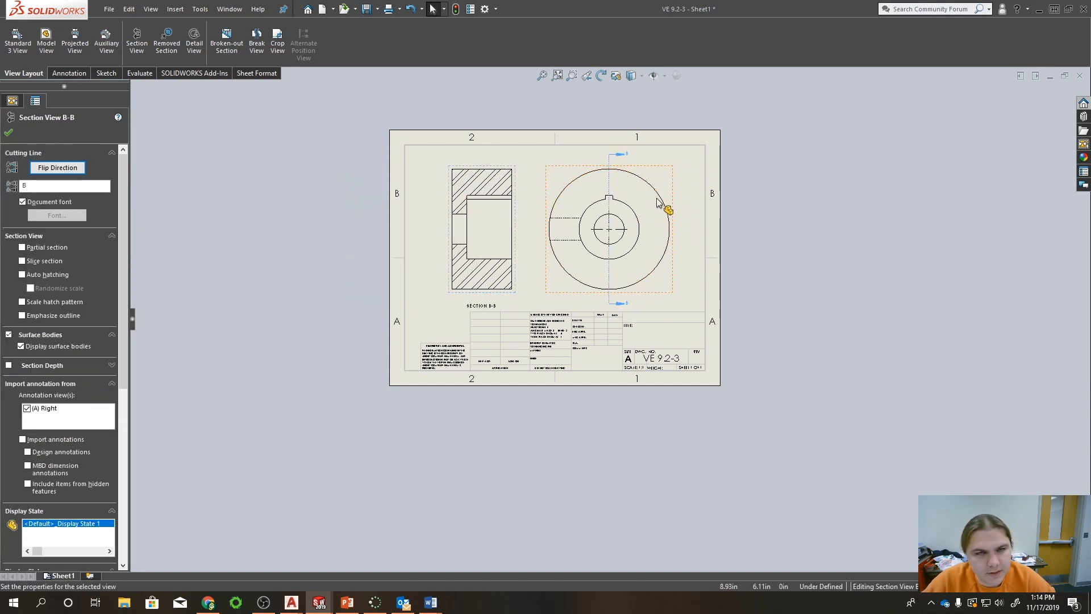
- Flip the cutting direction back to point left and move the section view to the right of the circular view
left_click(59, 174)
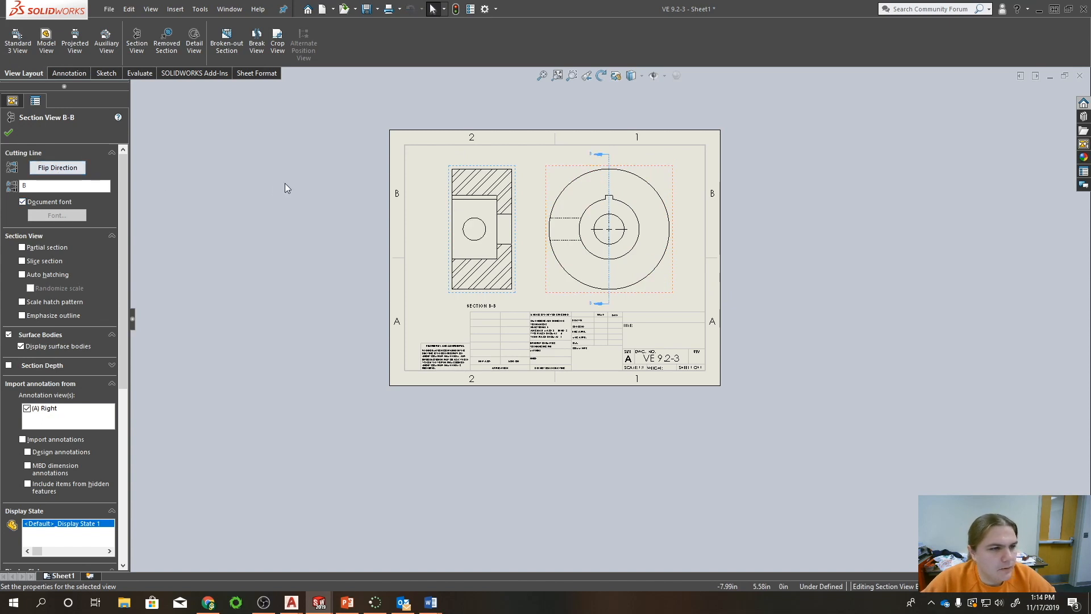
left_click_drag(796, 206, 737, 206)
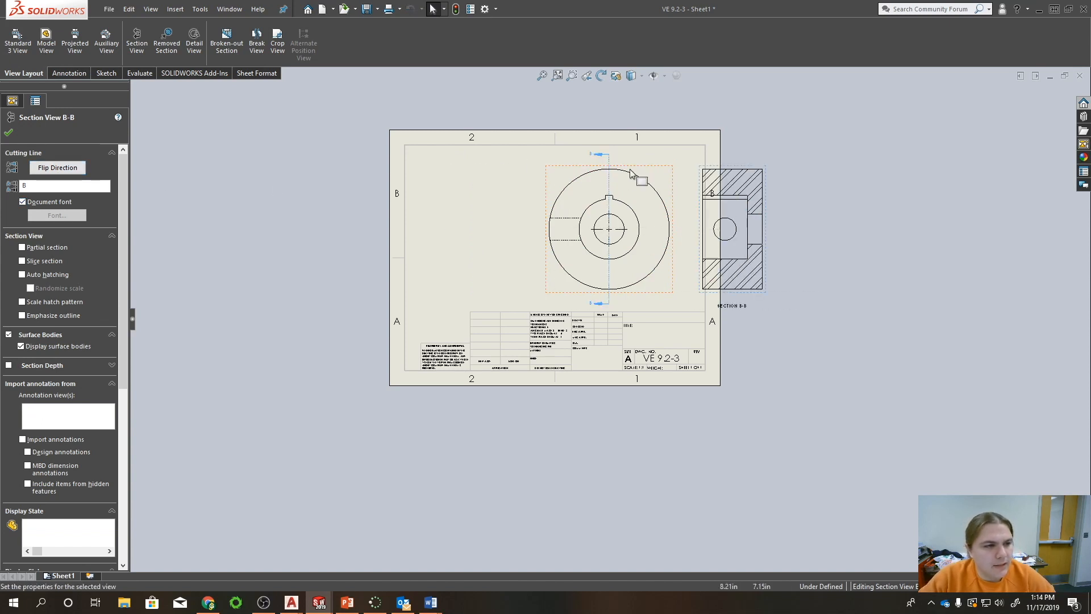
left_click_drag(632, 165, 527, 168)
left_click_drag(757, 170, 672, 169)
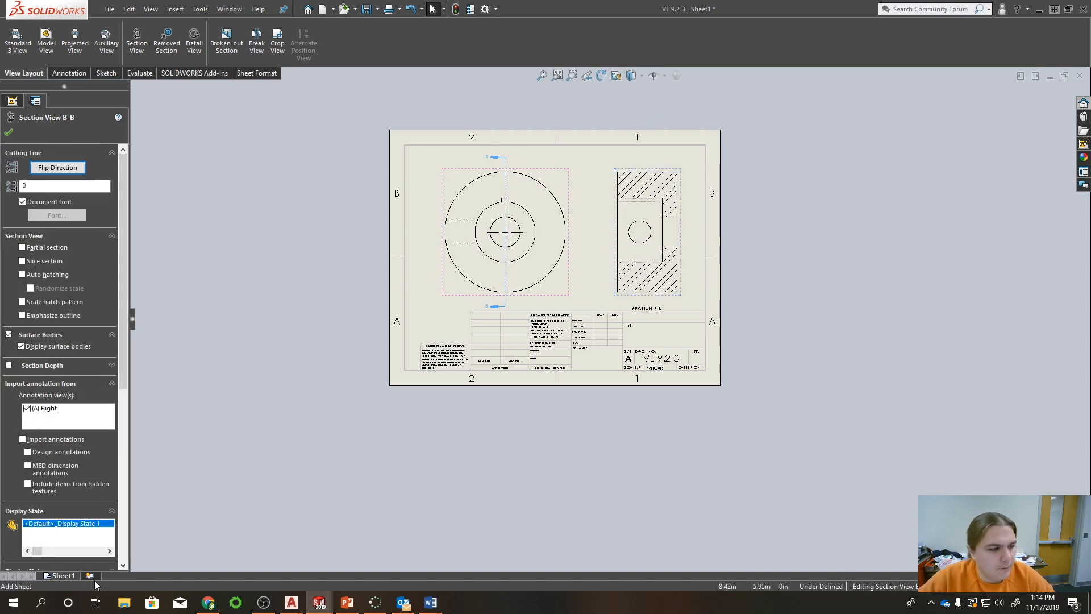
- Switch to AutoCAD and bring up Drawing5.dwg
mouse_move(208, 602)
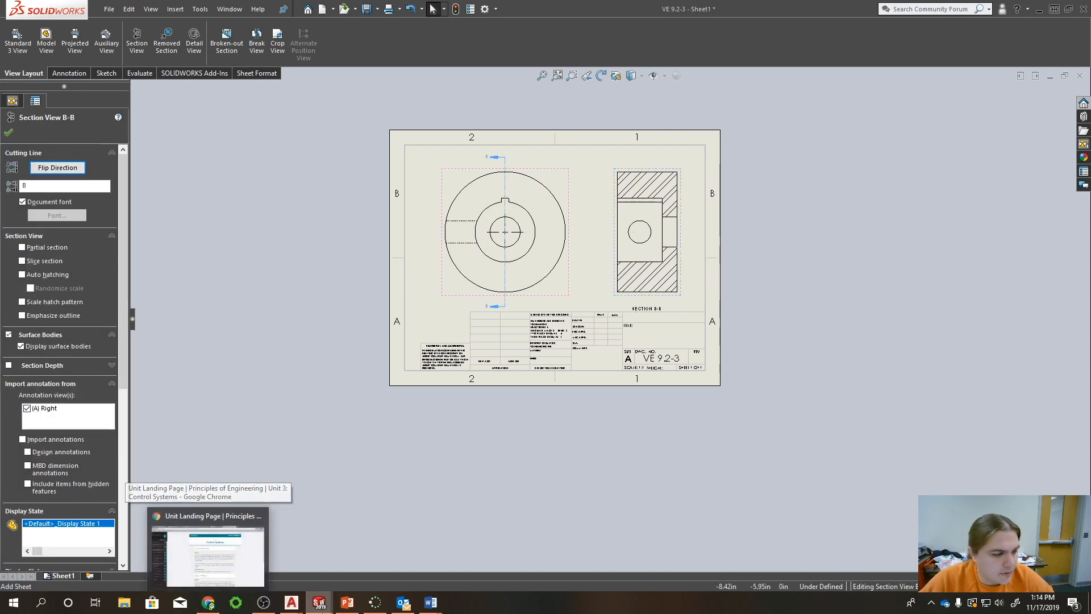
mouse_move(290, 608)
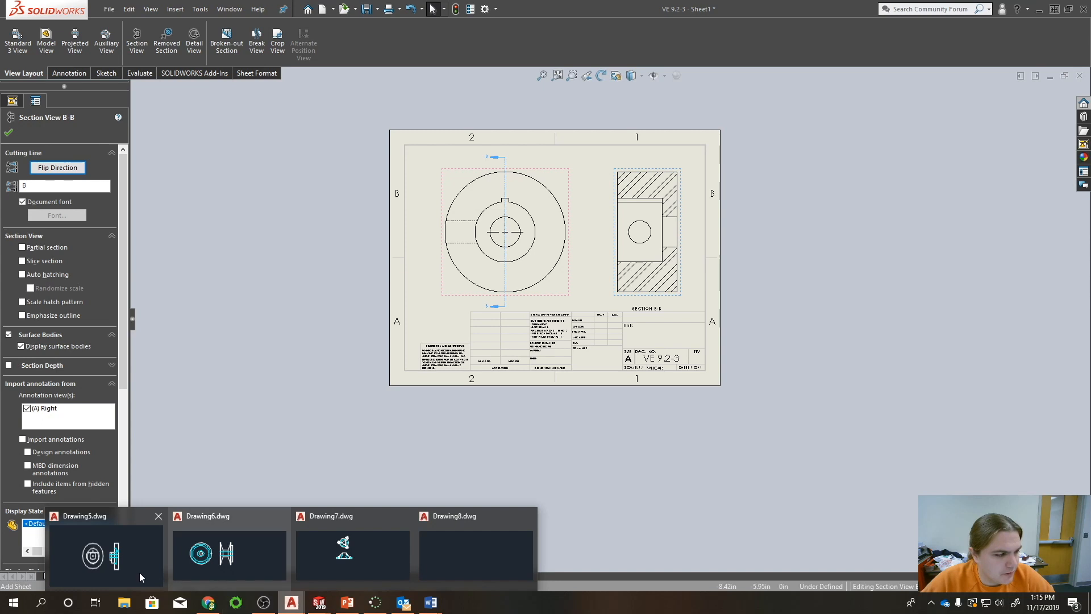
left_click(108, 554)
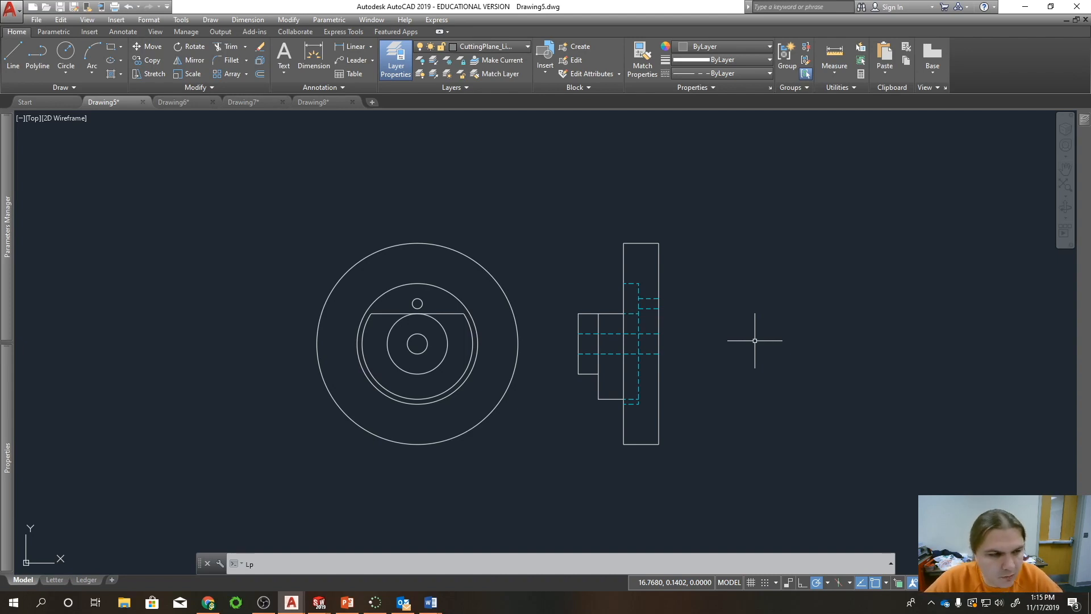
- Draw a vertical cutting-plane line through the circular view from the top to the bottom quadrant of the outer circle
mouse_move(696, 372)
middle_mouse_down()
mouse_move(640, 358)
mouse_move(627, 370)
middle_mouse_up()
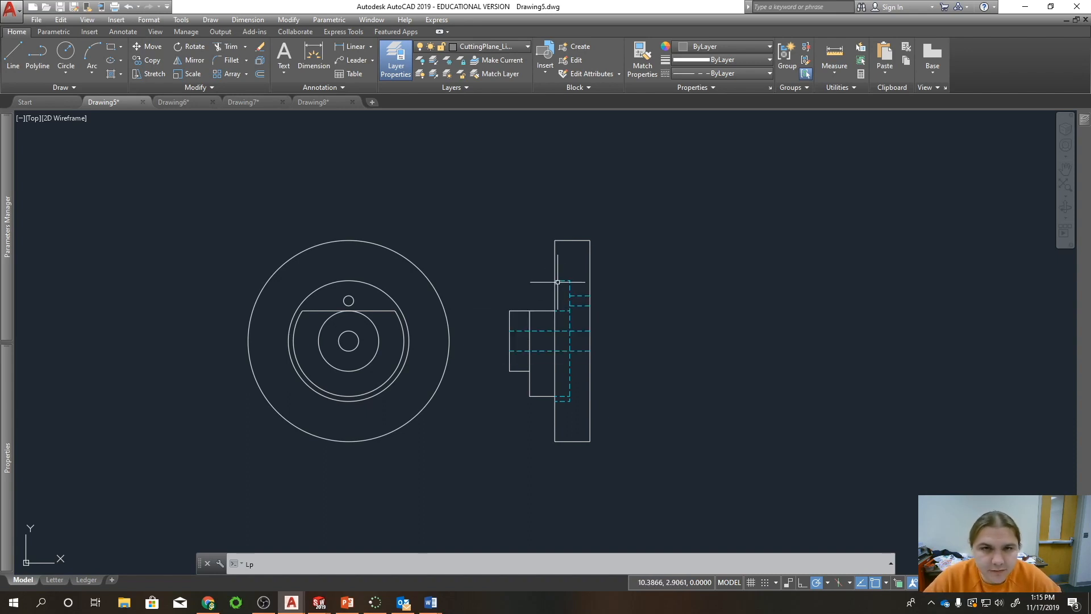
mouse_move(582, 374)
middle_mouse_down()
mouse_move(602, 350)
mouse_move(663, 342)
middle_mouse_up()
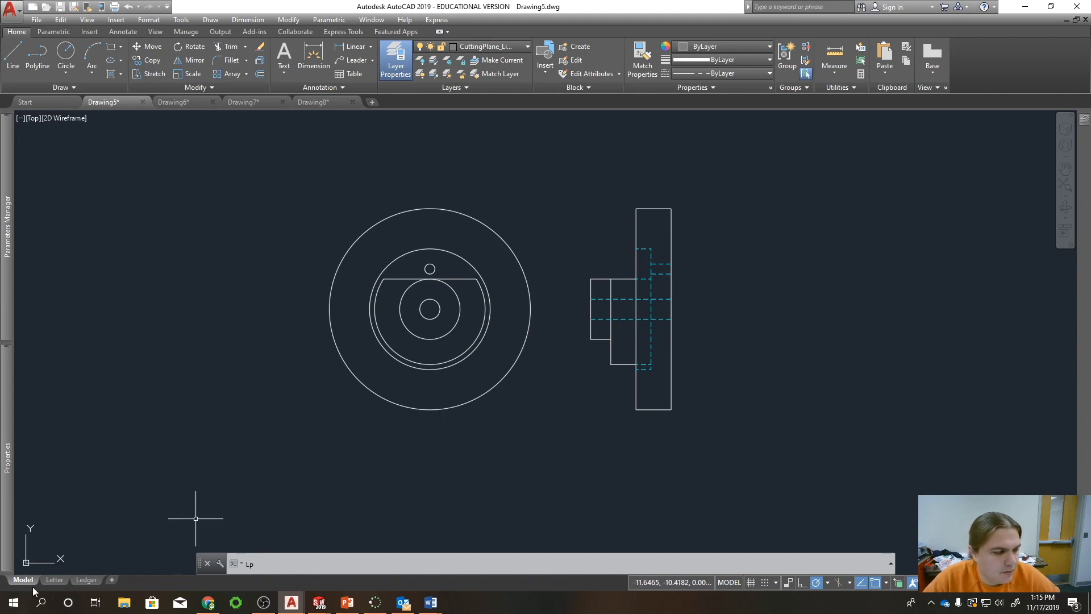
mouse_move(62, 581)
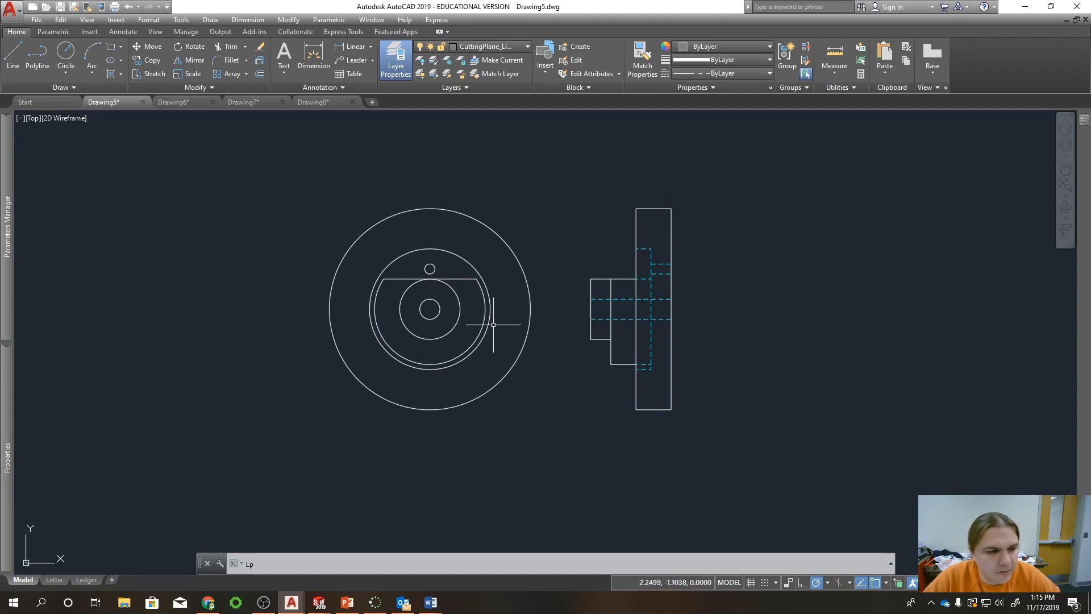
middle_click_drag(657, 292, 552, 308)
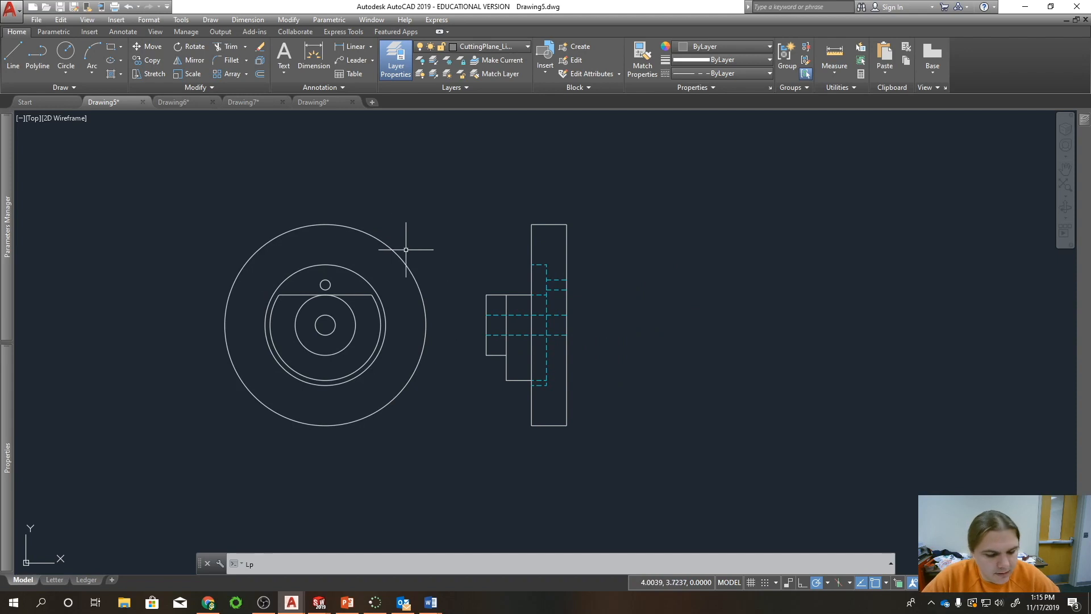
type("l")
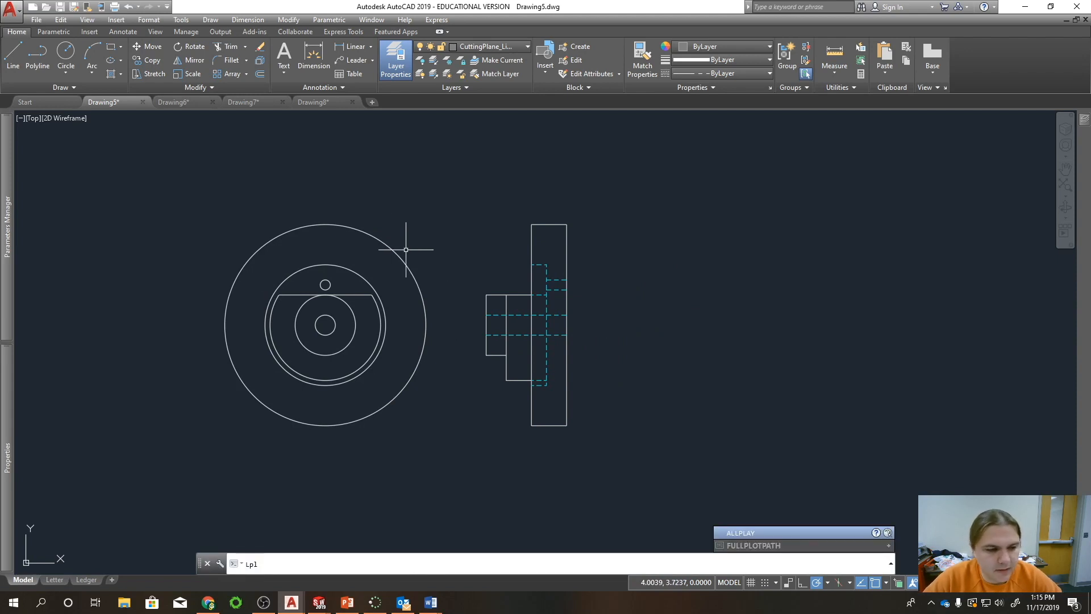
key("Escape")
key("Escape")
type("l")
key("Return")
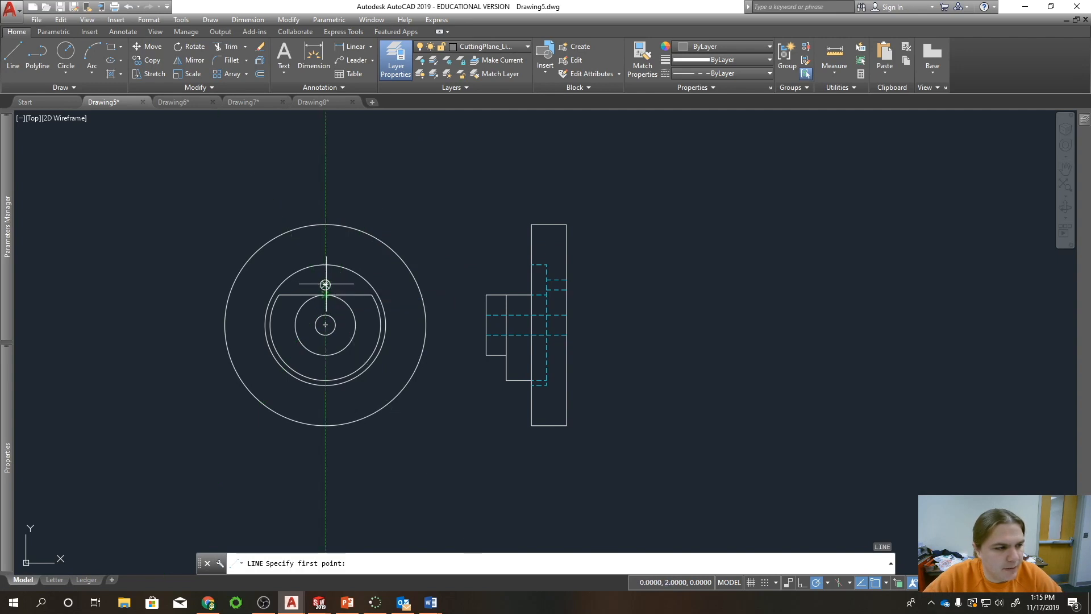
left_click(325, 225)
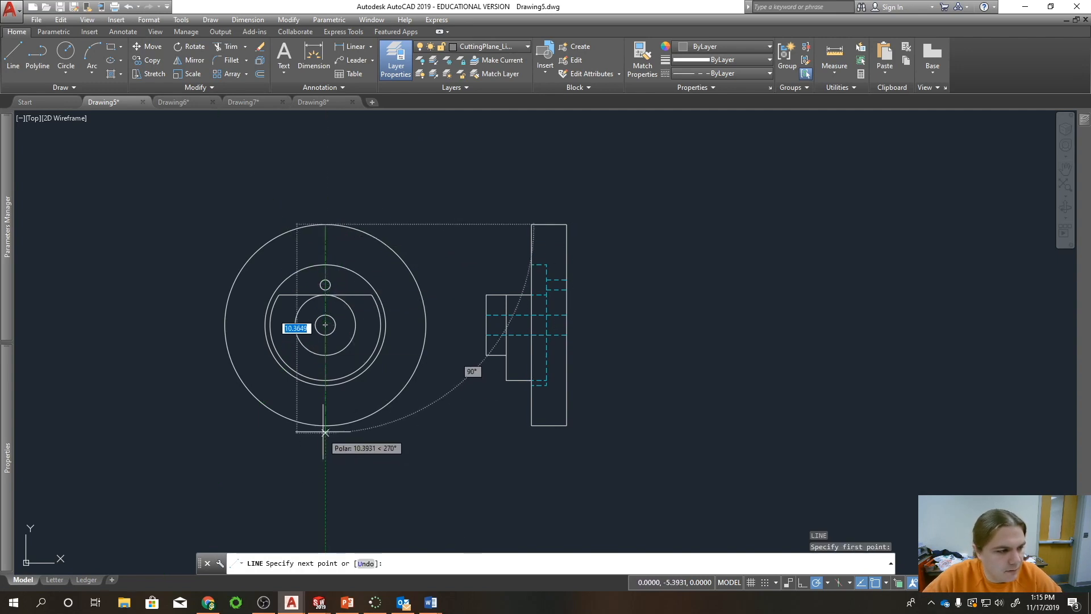
key("Escape")
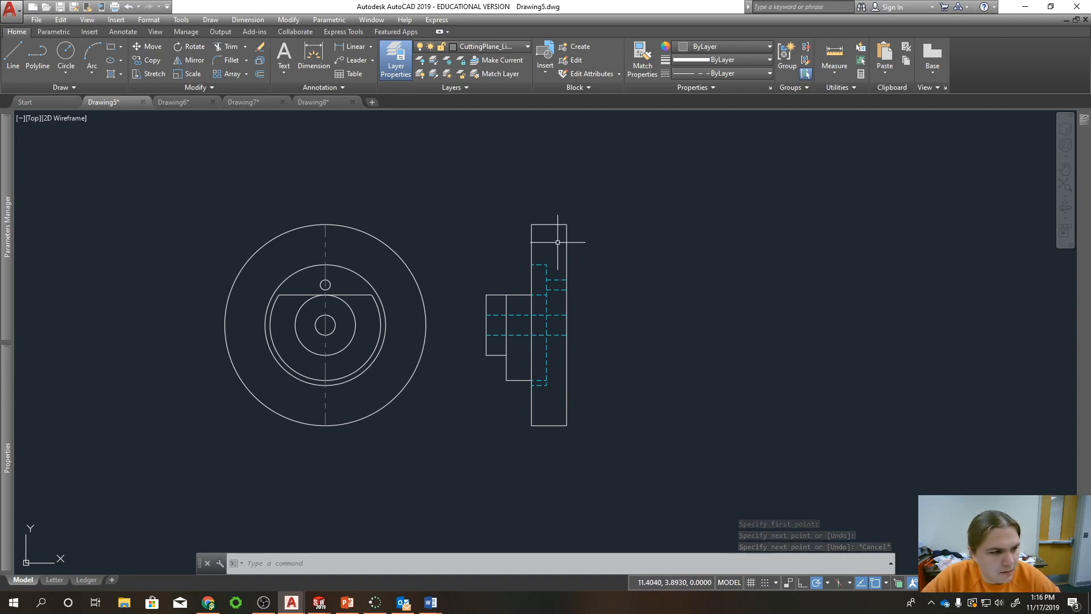
- Trim the vertical step line inside the side view's hub, removing the part above the short lower step edge
left_click(449, 235)
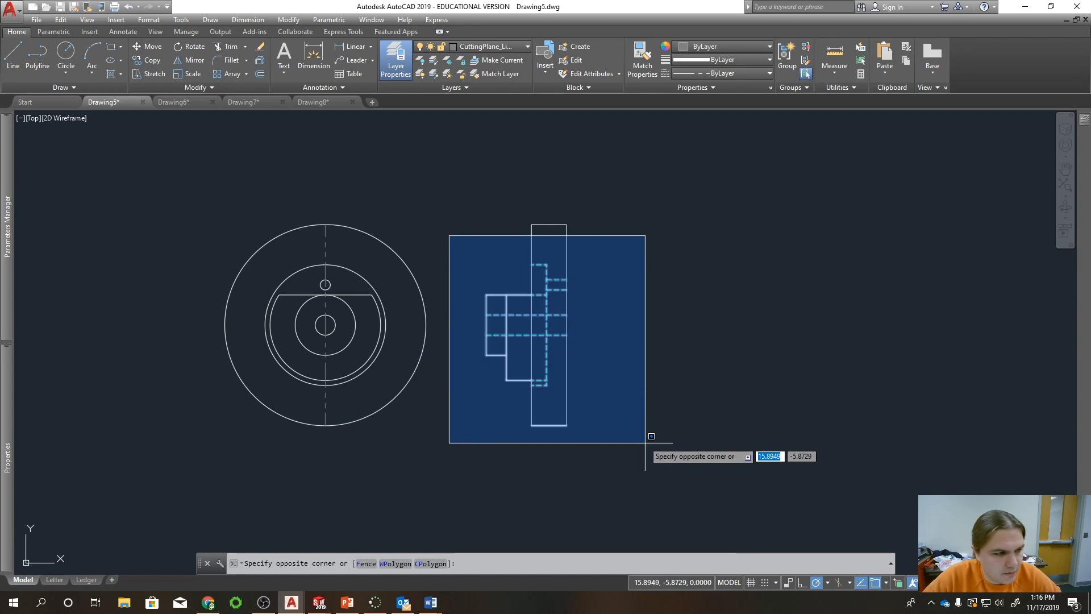
left_click(438, 237)
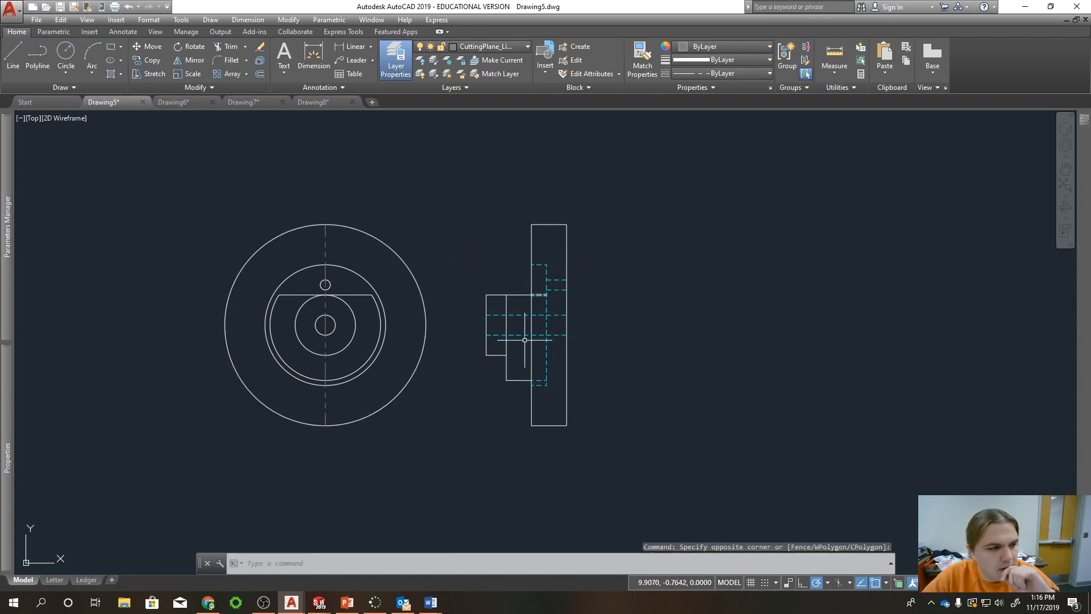
left_click(498, 355)
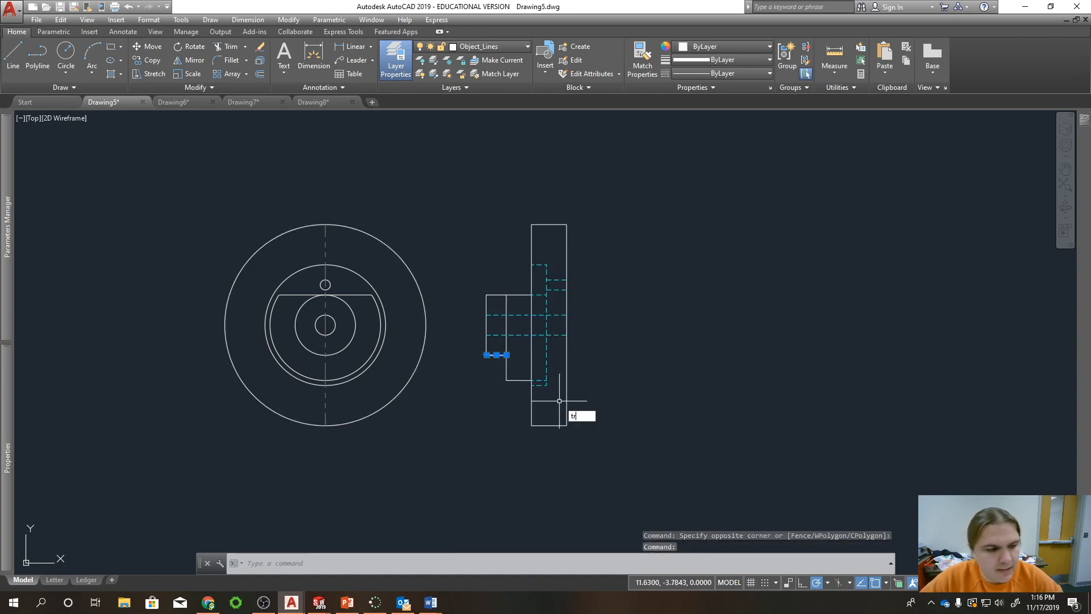
type("tr")
key("Return")
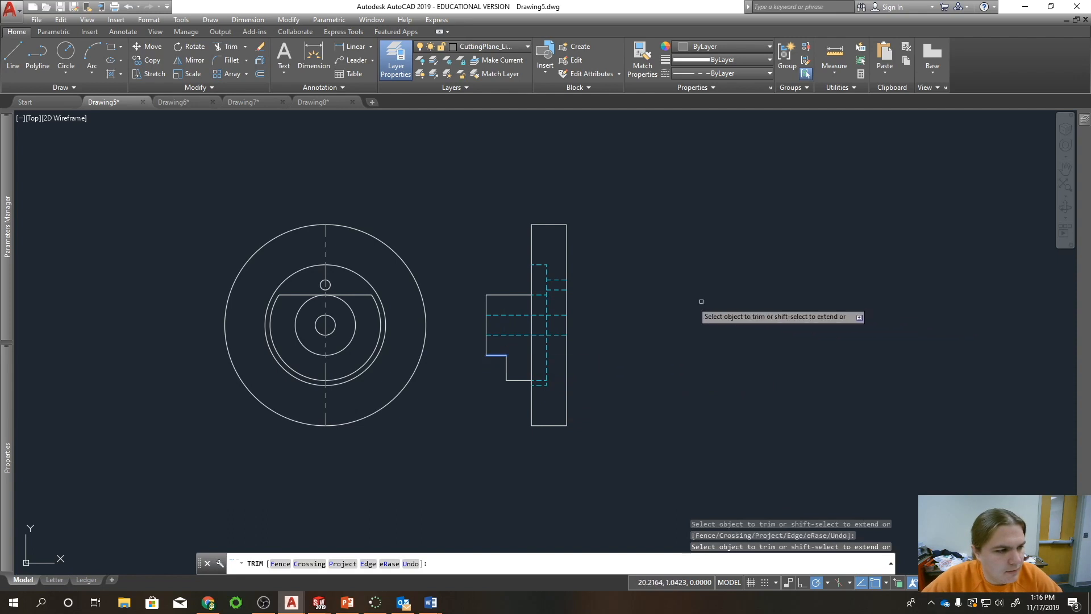
key("Escape")
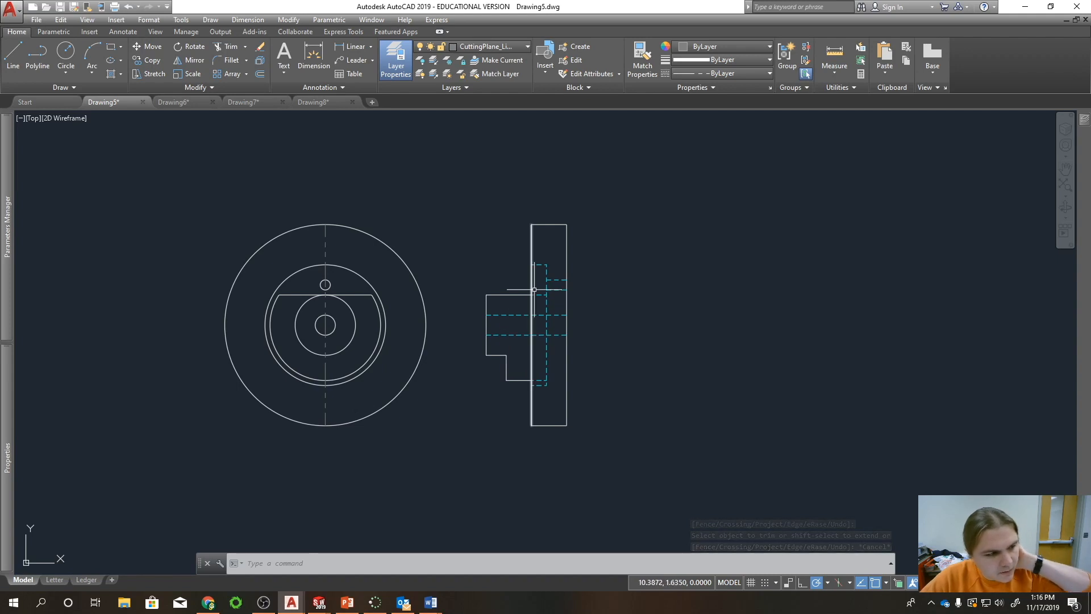
- Trim the flange's hub-side vertical edge between the hub's upper and lower horizontal edges
left_click(514, 295)
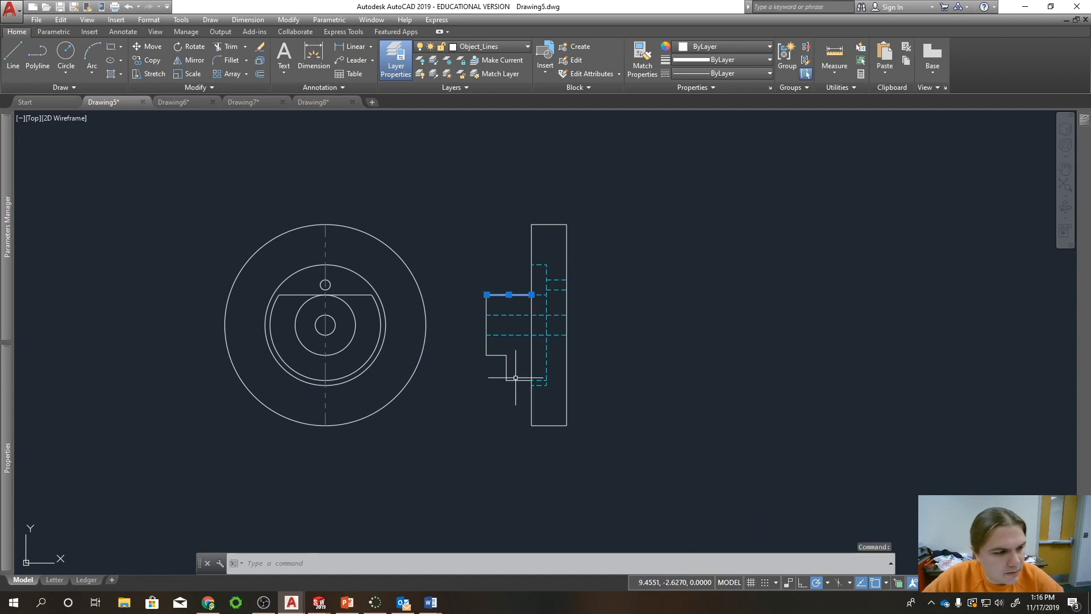
left_click(516, 379)
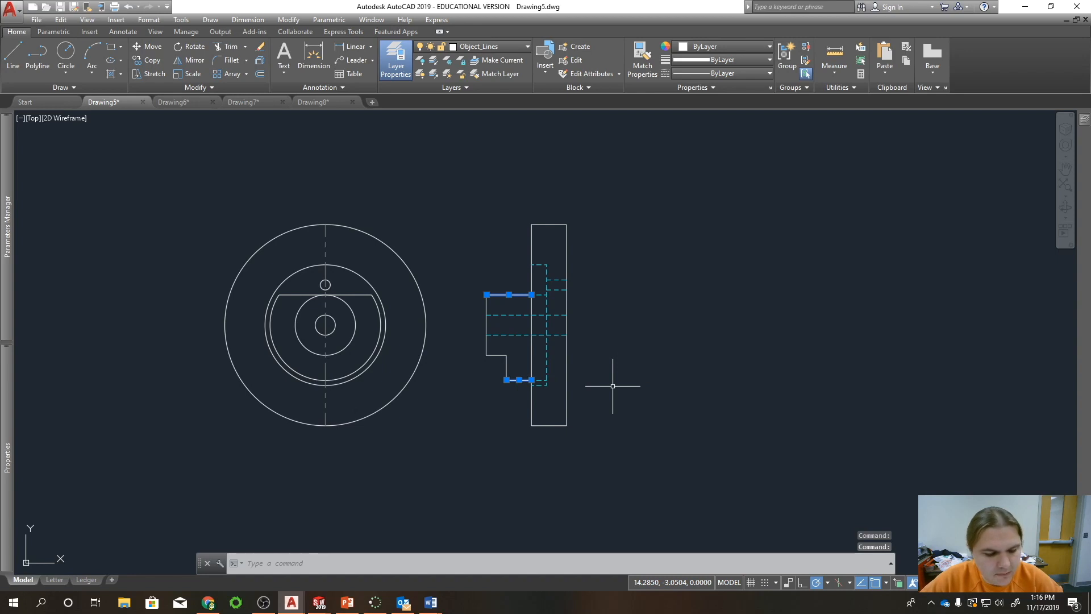
type("tr")
key("Return")
left_click(531, 349)
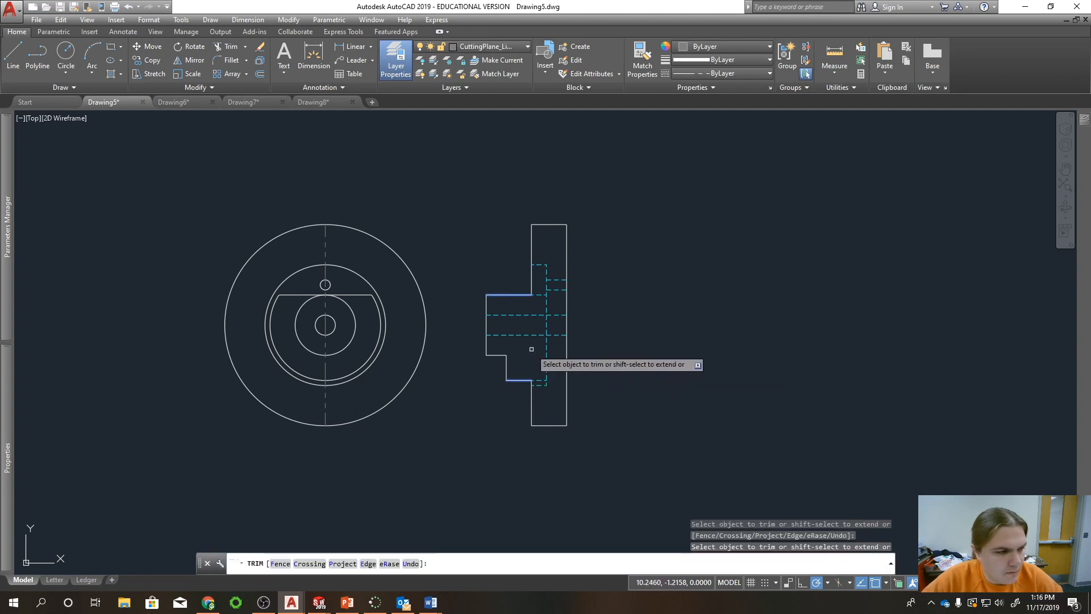
key("Escape")
- Trim the hidden vertical line where it crosses the central bore, using the two bore lines as cutting edges
left_click(536, 340)
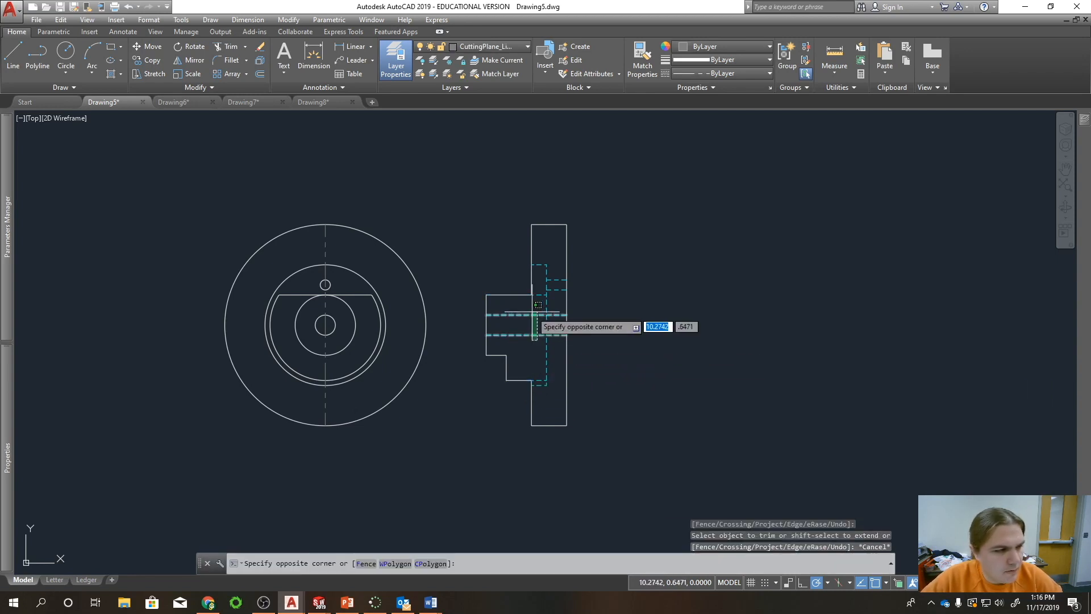
left_click(526, 315)
type("tr")
key("Return")
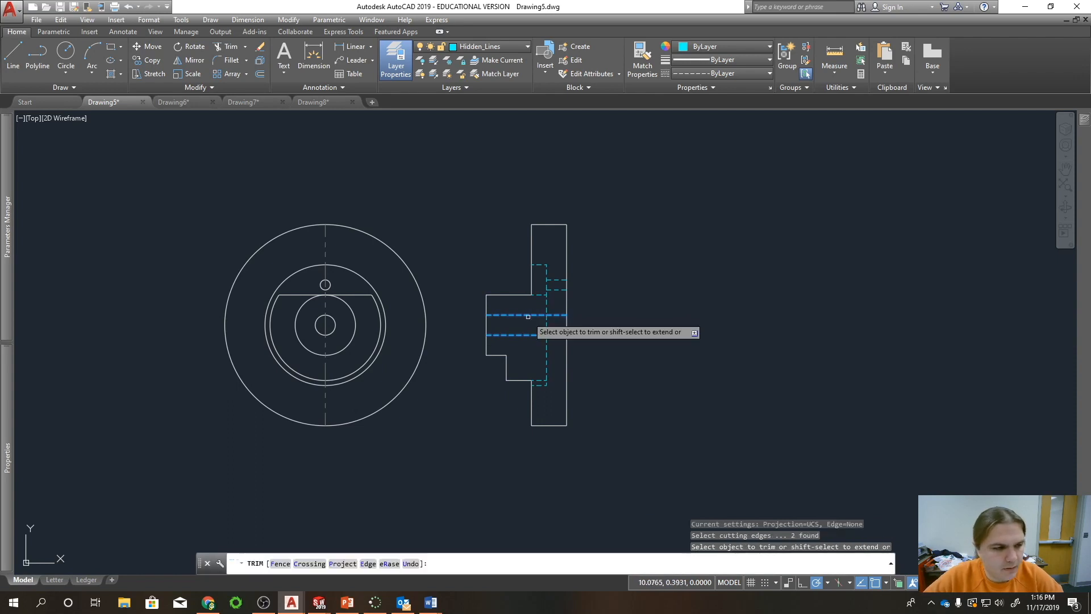
left_click(545, 321)
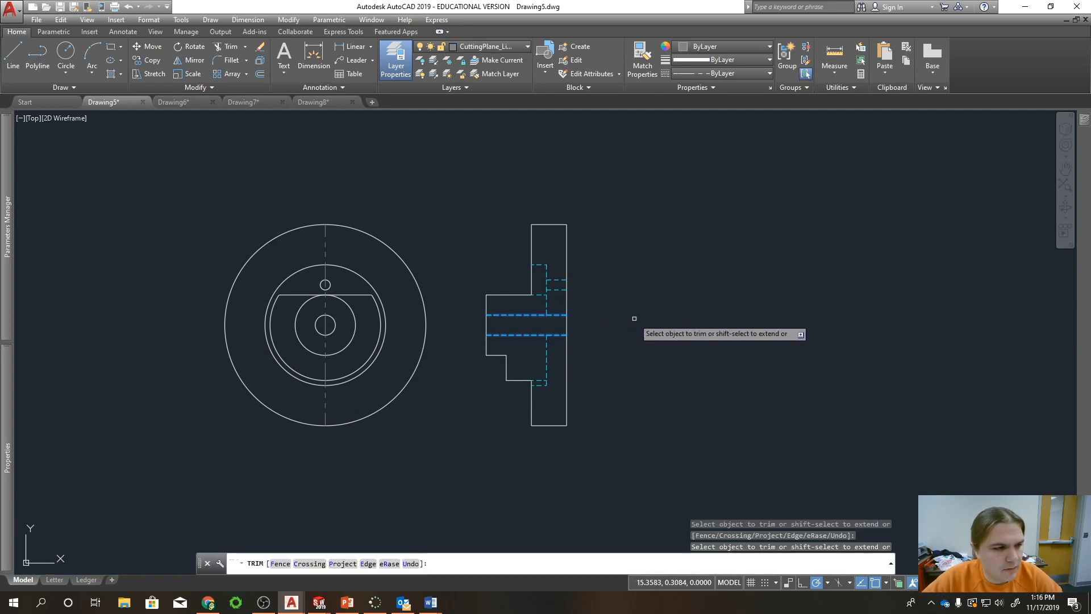
key("Escape")
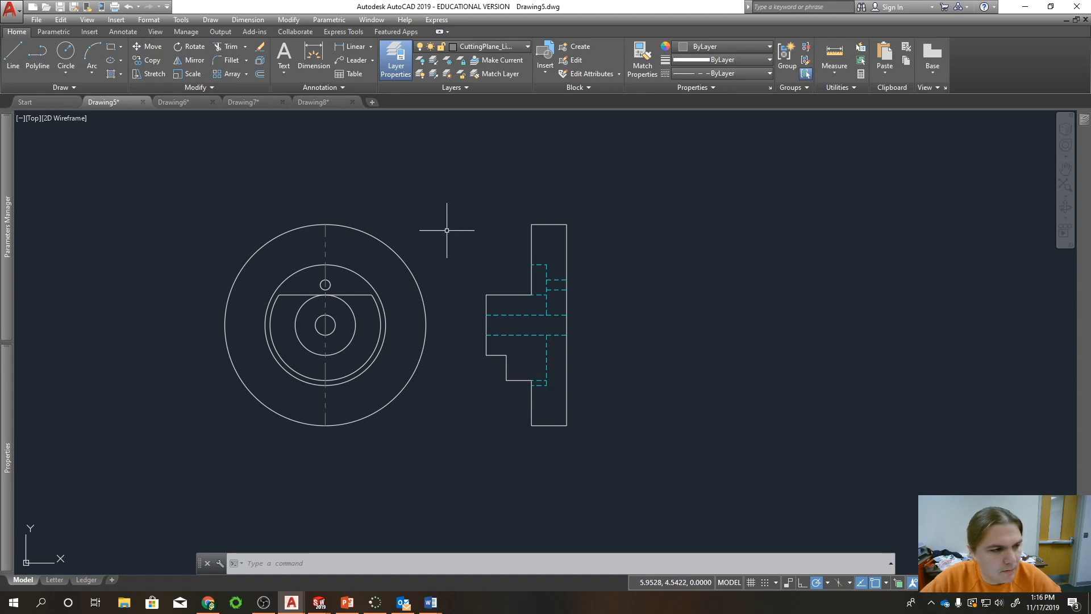
- Match the properties of the hub's upper object line to all hidden lines in the side view
type("ma")
key("Return")
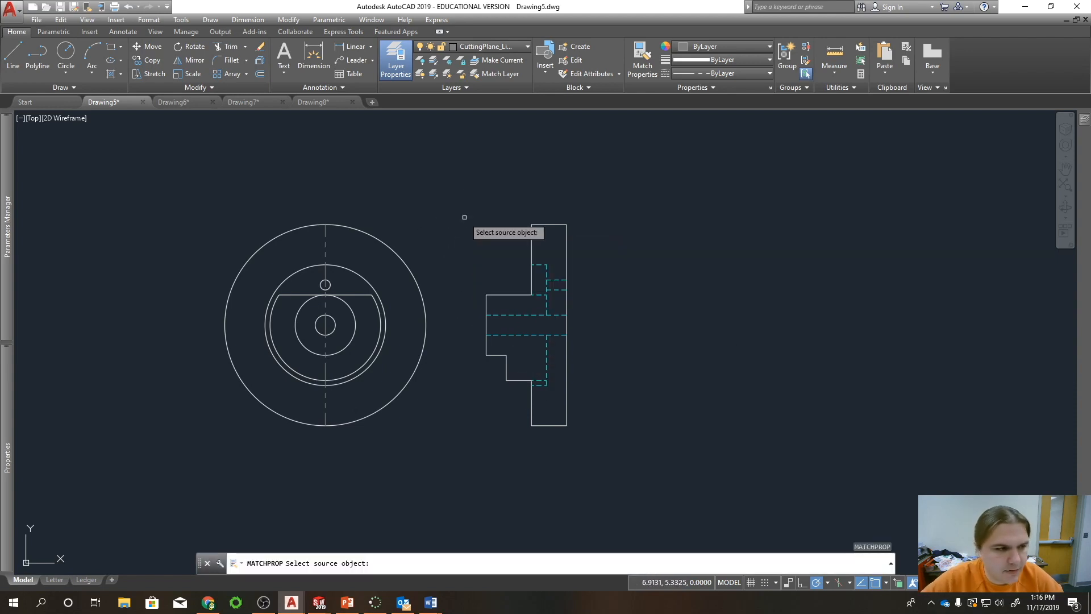
left_click(506, 293)
left_click(455, 238)
left_click(621, 389)
right_click(680, 265)
left_click(727, 277)
left_click(547, 285)
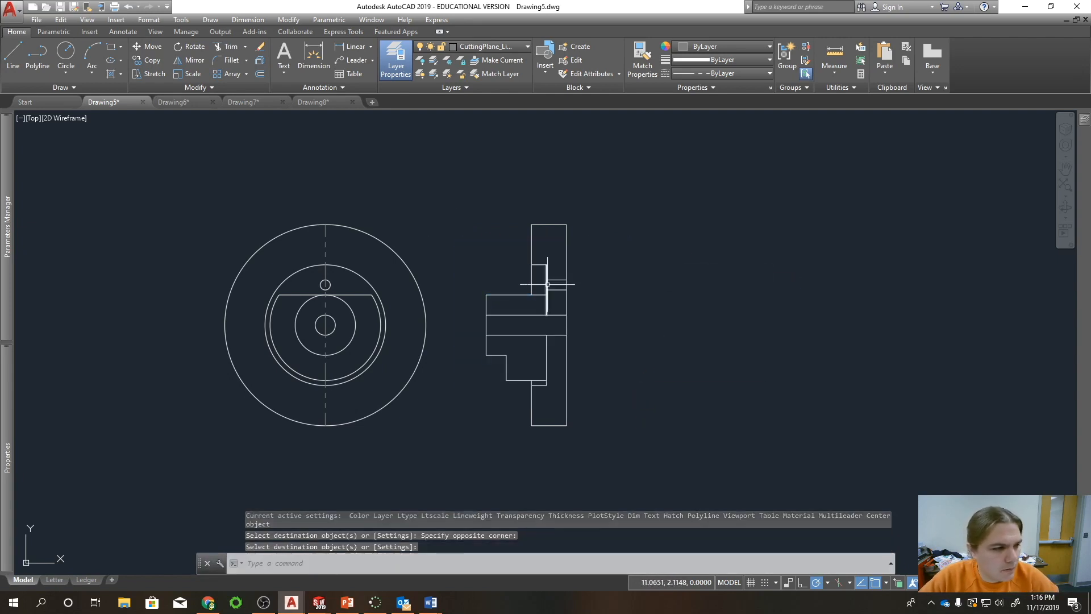
key("Escape")
- Trim the recess's vertical line between its two short inner horizontal edges, on both sides of the bore
left_click(534, 294)
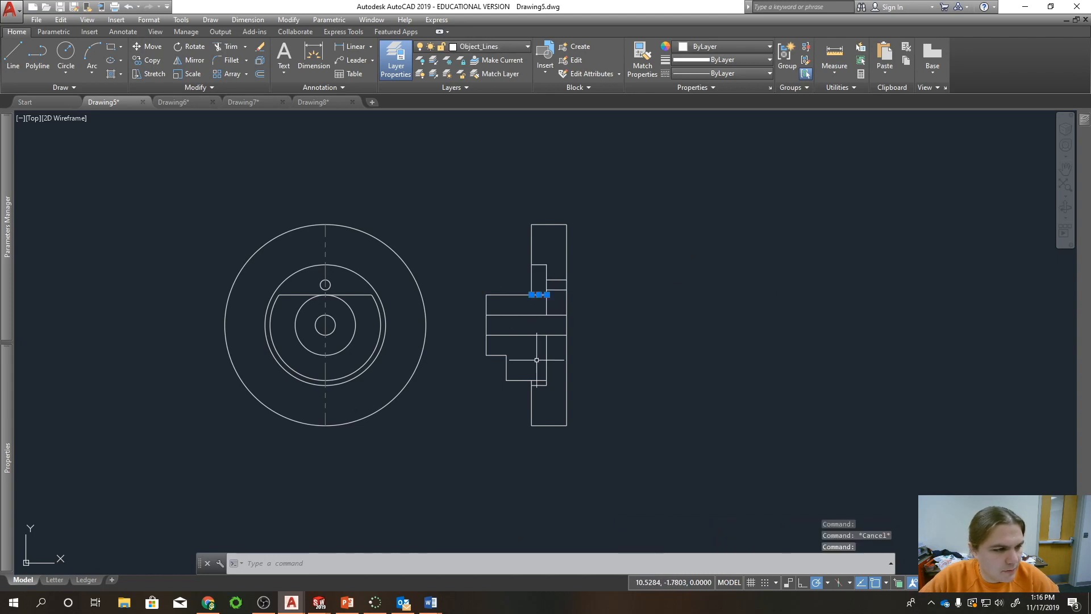
left_click(543, 379)
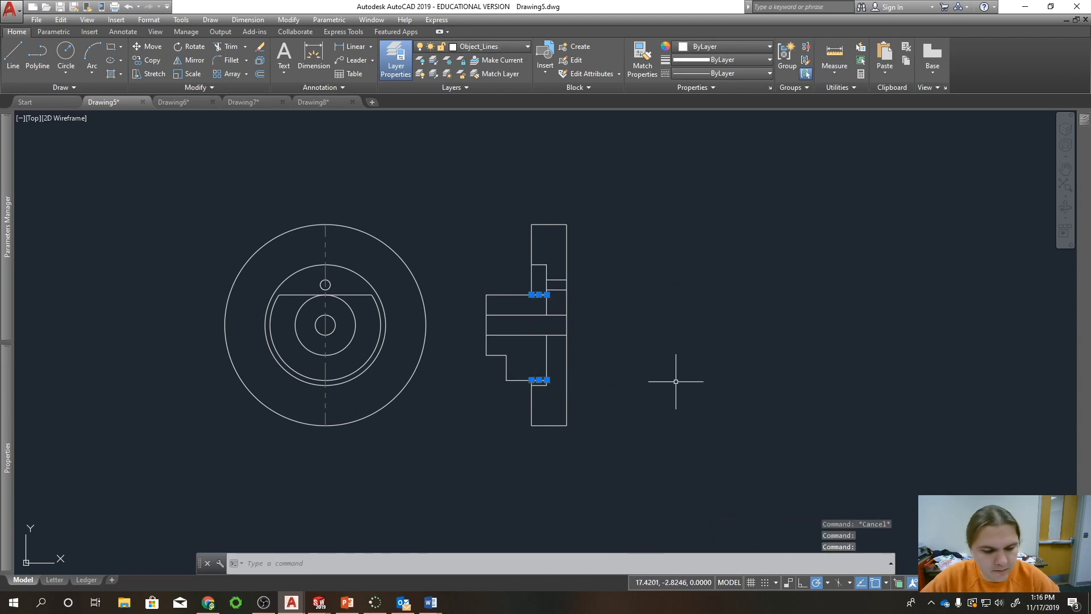
type("tr")
key("Return")
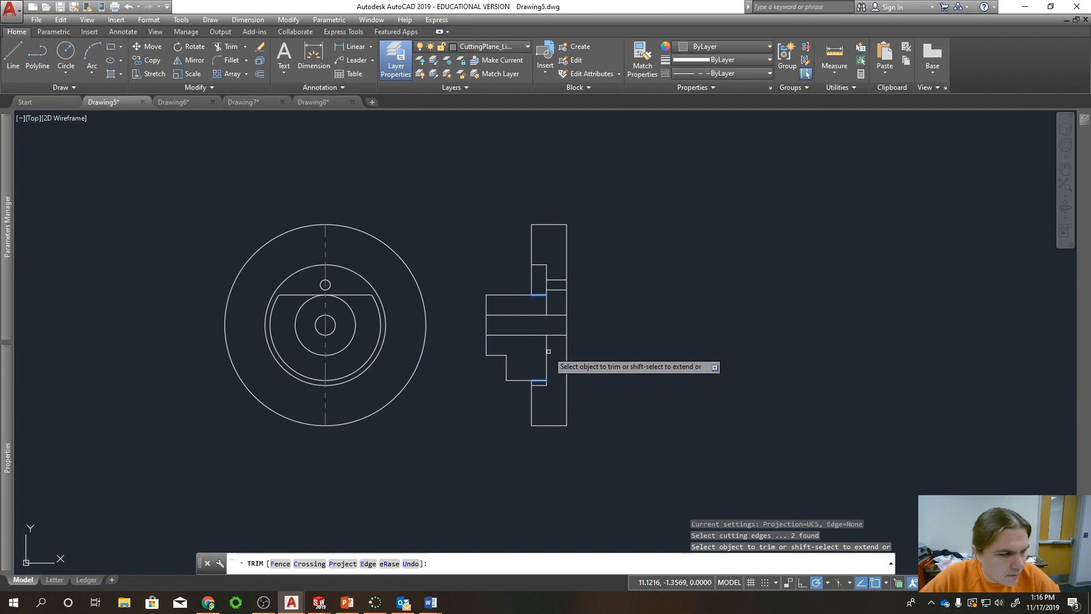
key("Escape")
- Delete the two short horizontal segments continuing the hub's upper and lower edges into the flange recess
left_click(525, 290)
left_click(552, 301)
key("Delete")
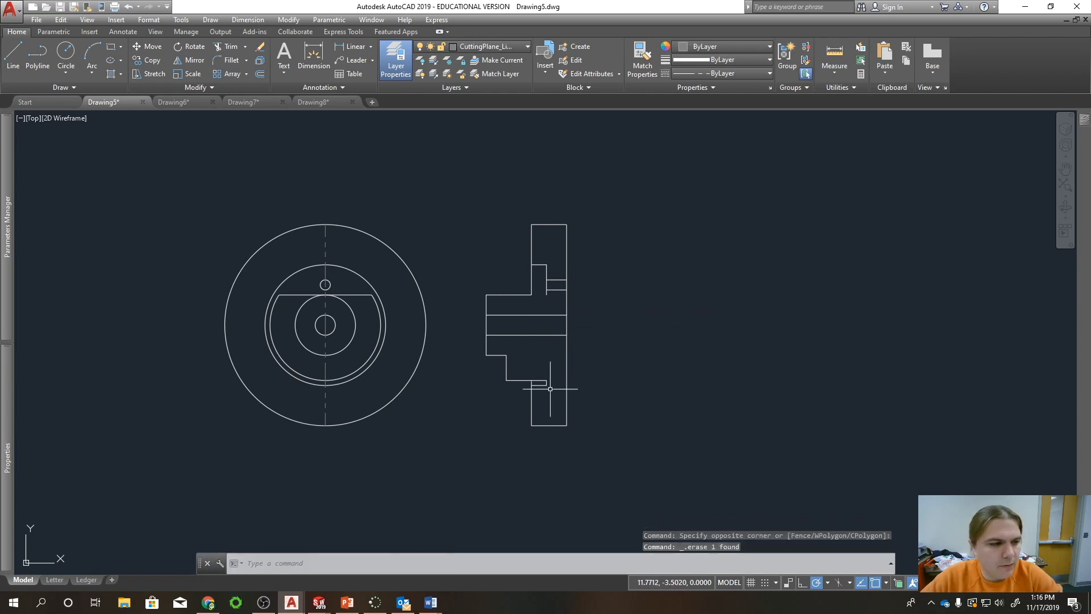
left_click(528, 373)
left_click(553, 381)
key("Delete")
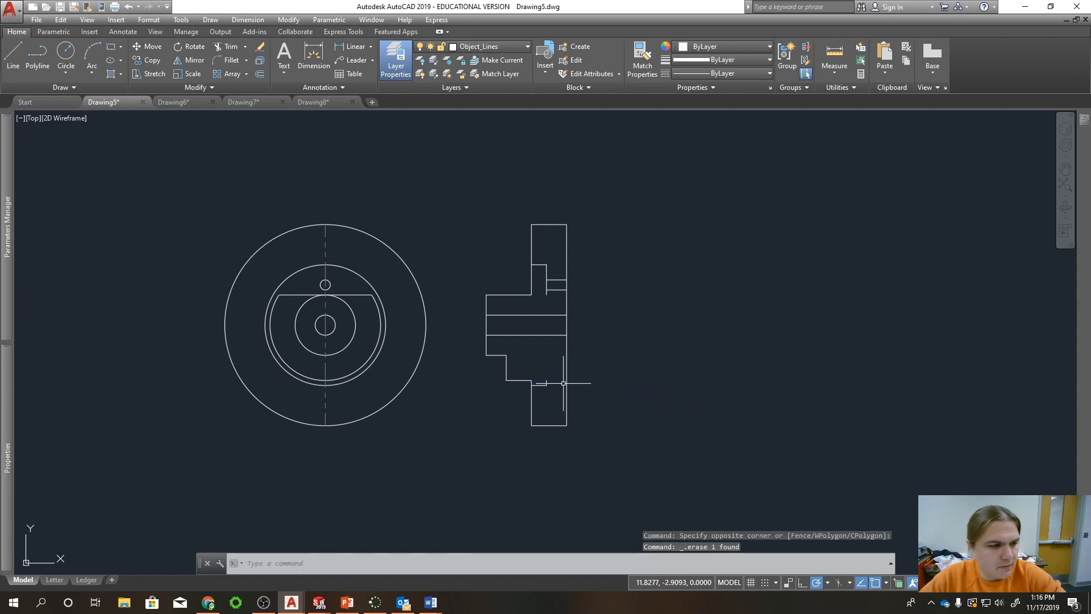
- Extend the hub's upper and lower horizontal edges to the recess's short vertical lines
left_click(557, 389)
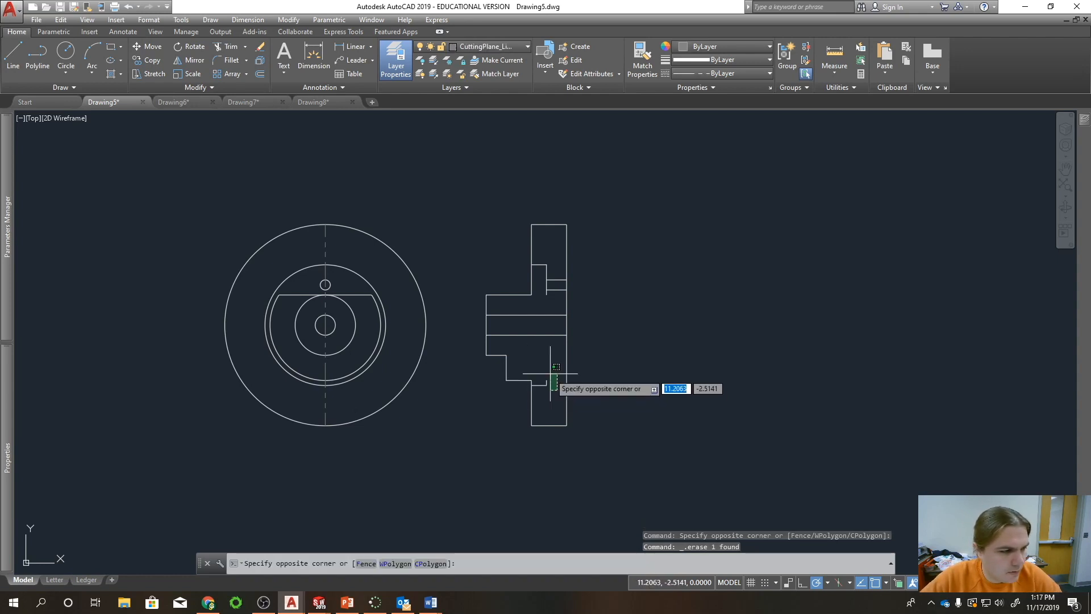
left_click(549, 374)
left_click(550, 376)
left_click(553, 340)
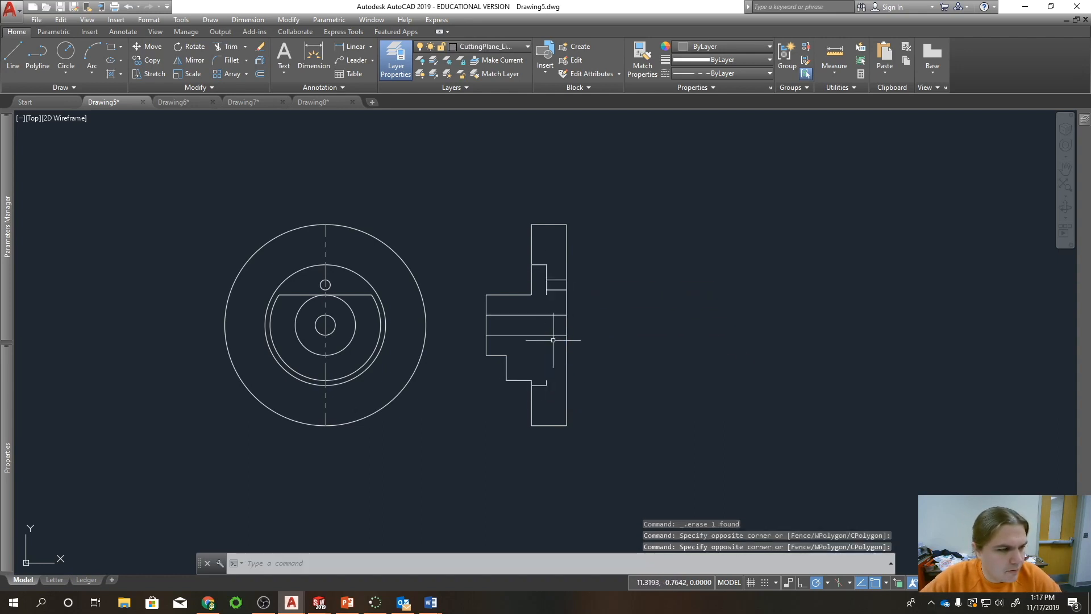
left_click(547, 381)
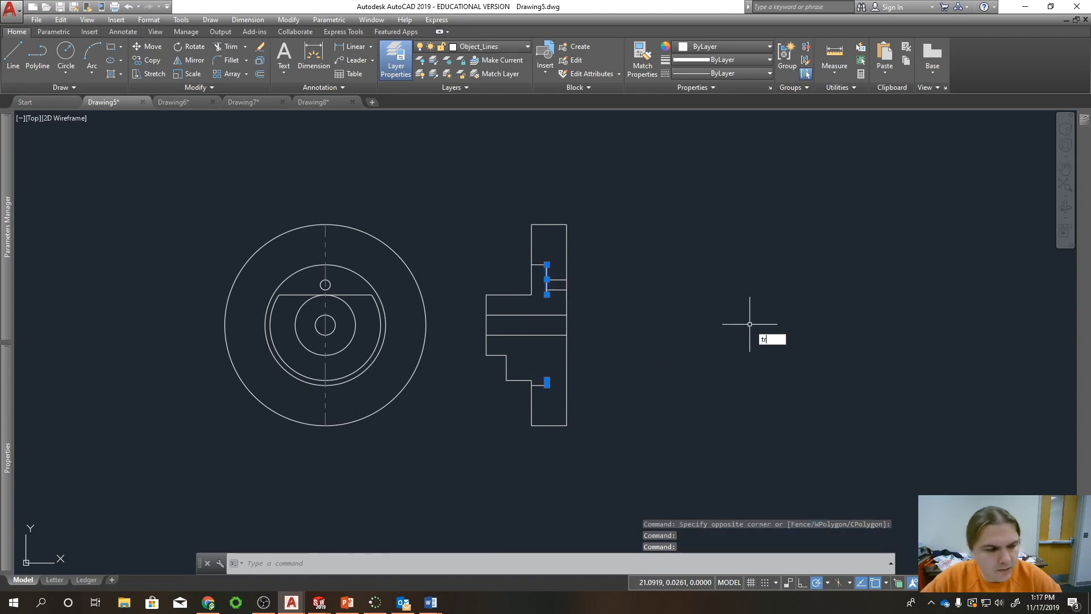
key("BackSpace")
key("BackSpace")
type("ED")
key("BackSpace")
type("X")
key("Return")
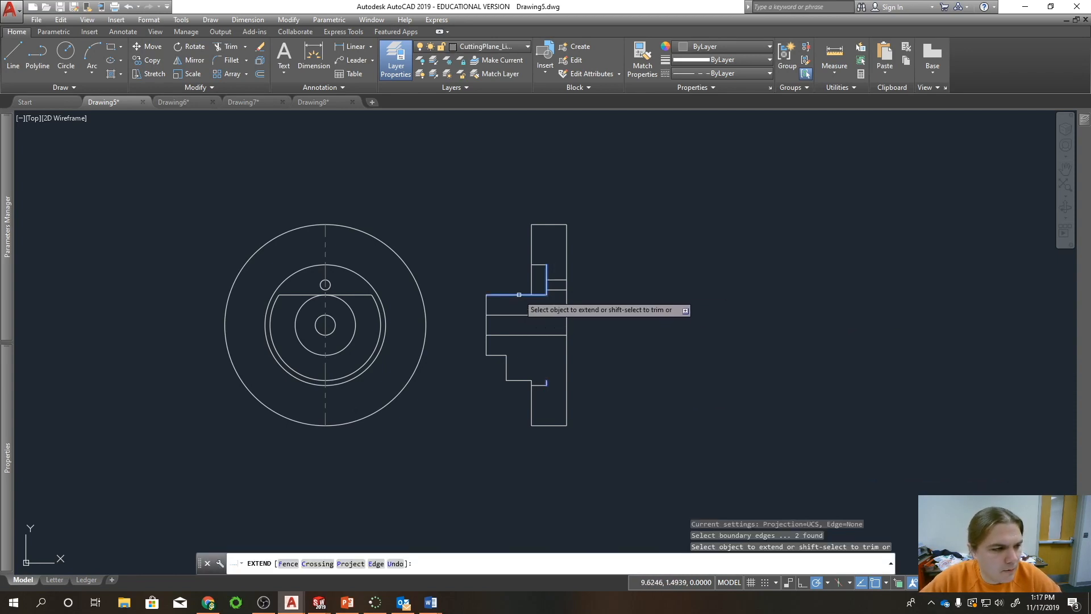
left_click(519, 380)
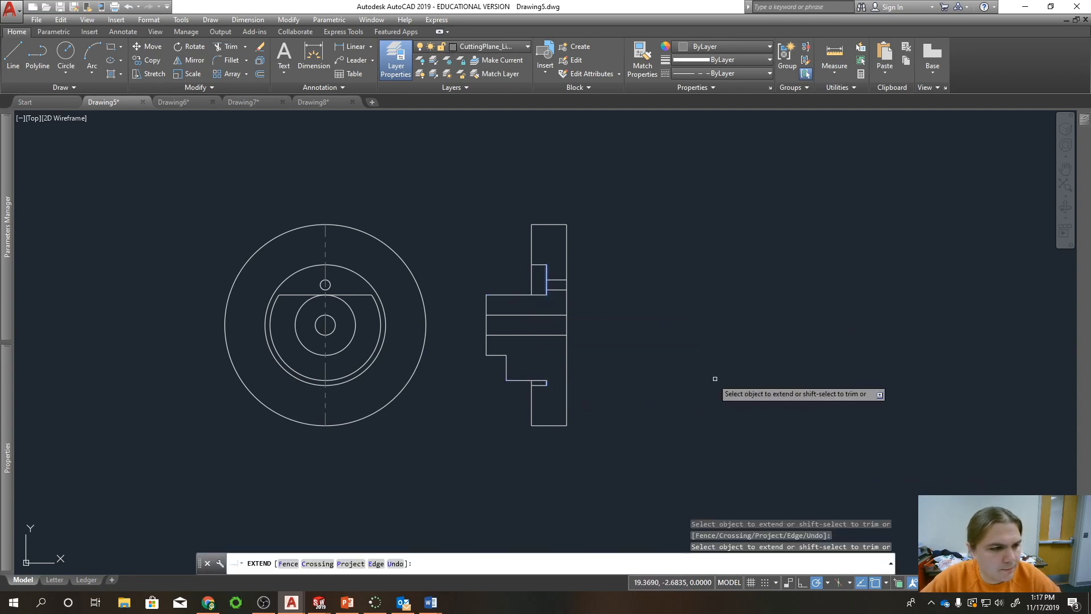
key("Escape")
key("Escape")
key("Escape")
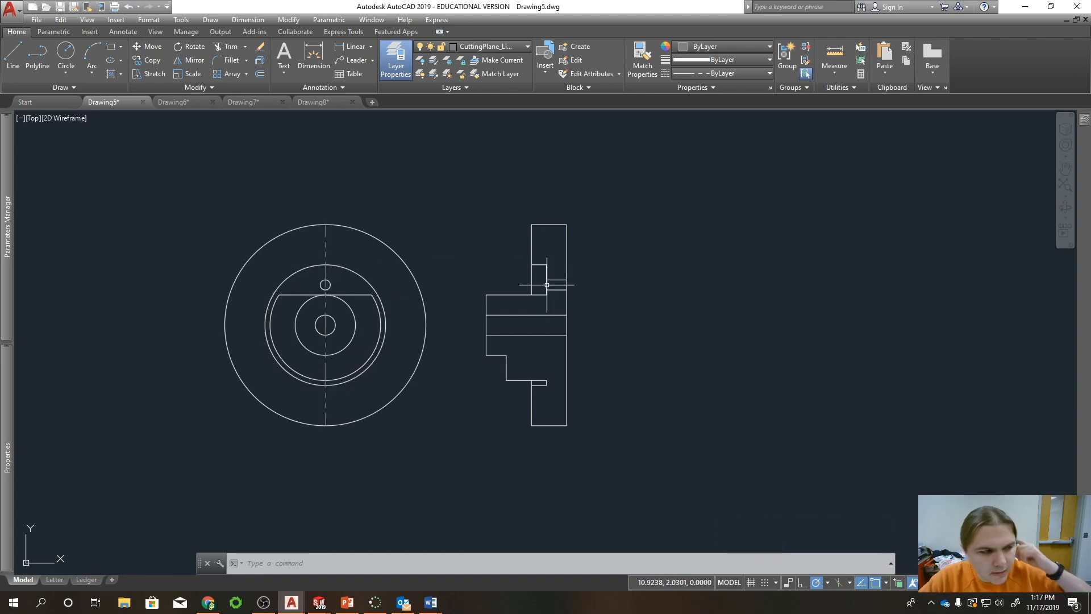
- Start the Hatch command and look through the available hatch patterns
key("Return")
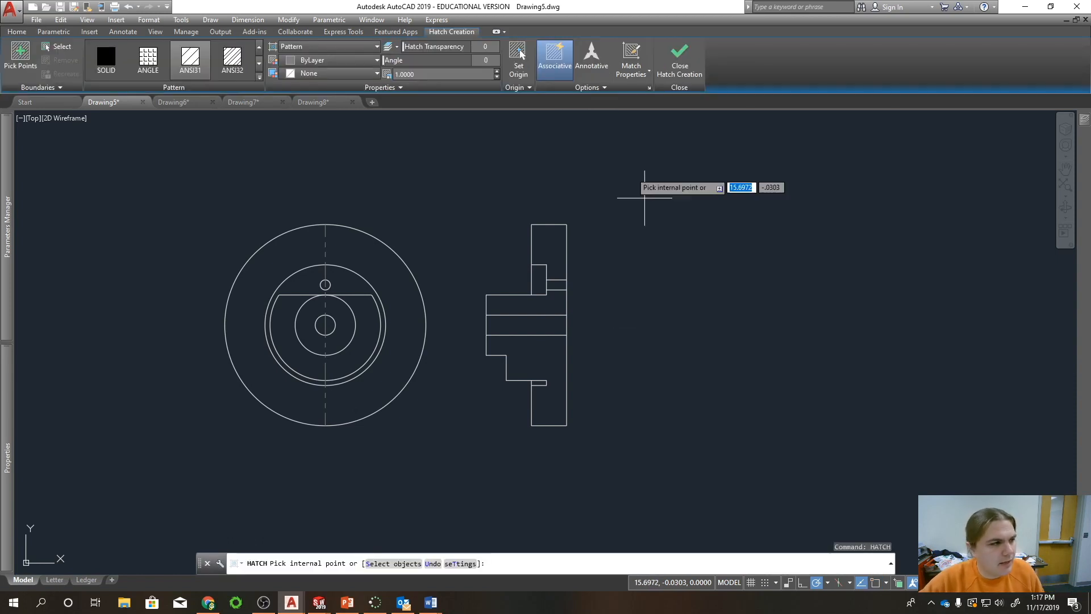
left_click(259, 63)
left_click(258, 63)
left_click(258, 63)
left_click(258, 64)
left_click(258, 63)
left_click(259, 63)
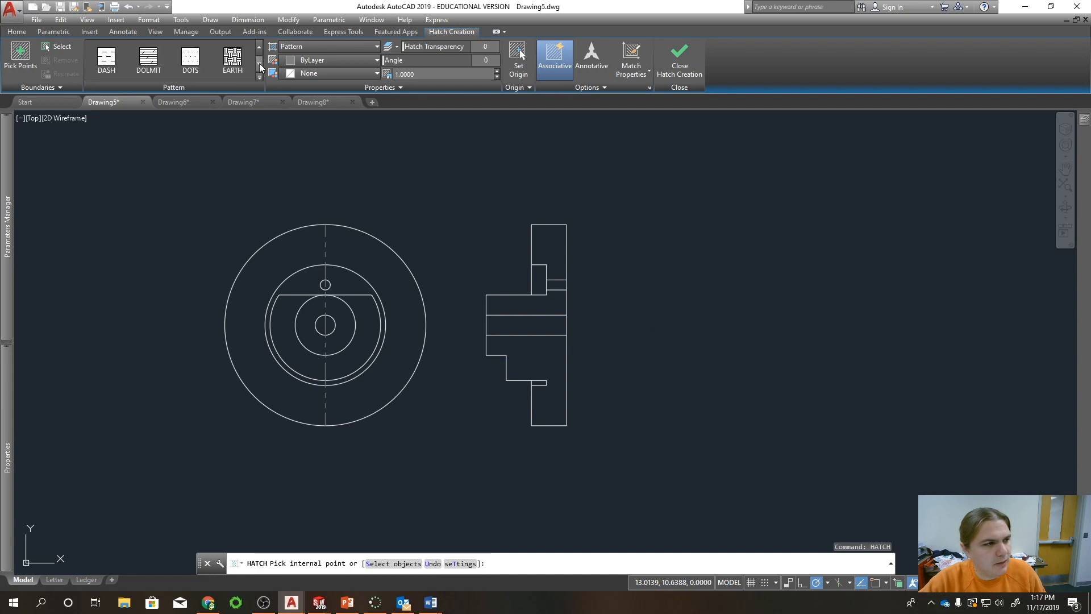
left_click(261, 47)
left_click(261, 46)
left_click(261, 47)
left_click(262, 47)
left_click(261, 47)
left_click(262, 47)
left_click(261, 47)
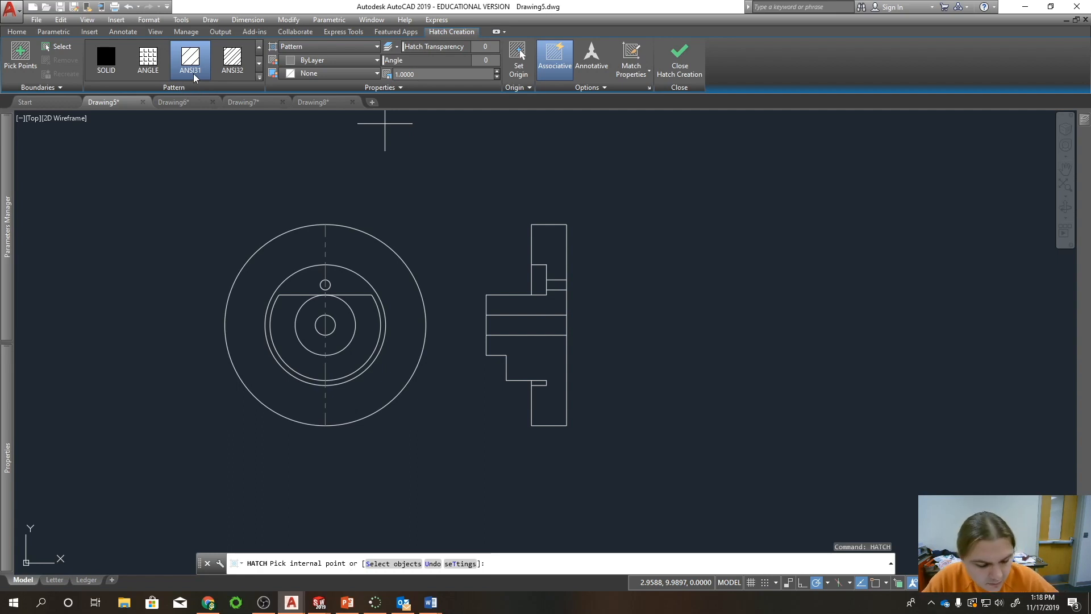
left_click(259, 64)
left_click(259, 64)
left_click(259, 64)
left_click(260, 65)
left_click(260, 65)
left_click(258, 43)
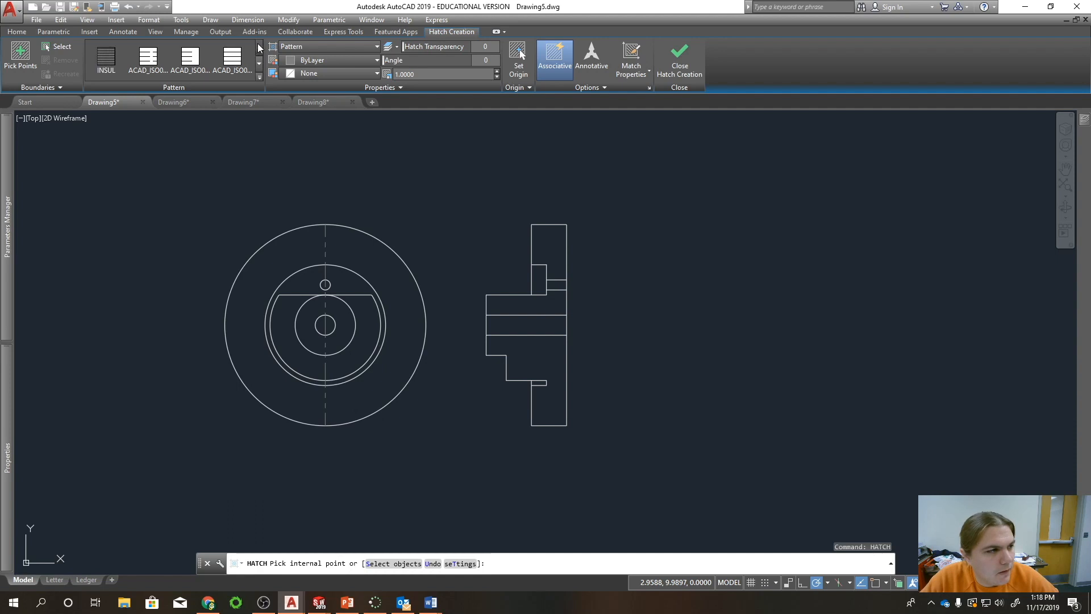
left_click(258, 44)
left_click(258, 44)
left_click(258, 44)
left_click(258, 44)
left_click(260, 43)
left_click(261, 44)
left_click(260, 43)
left_click(260, 43)
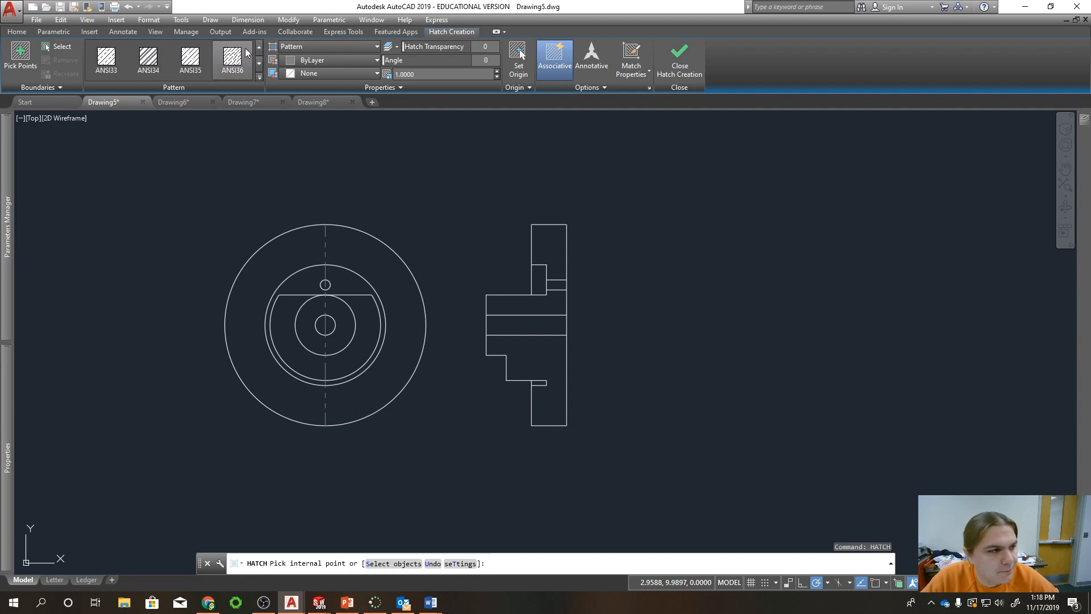
left_click(260, 43)
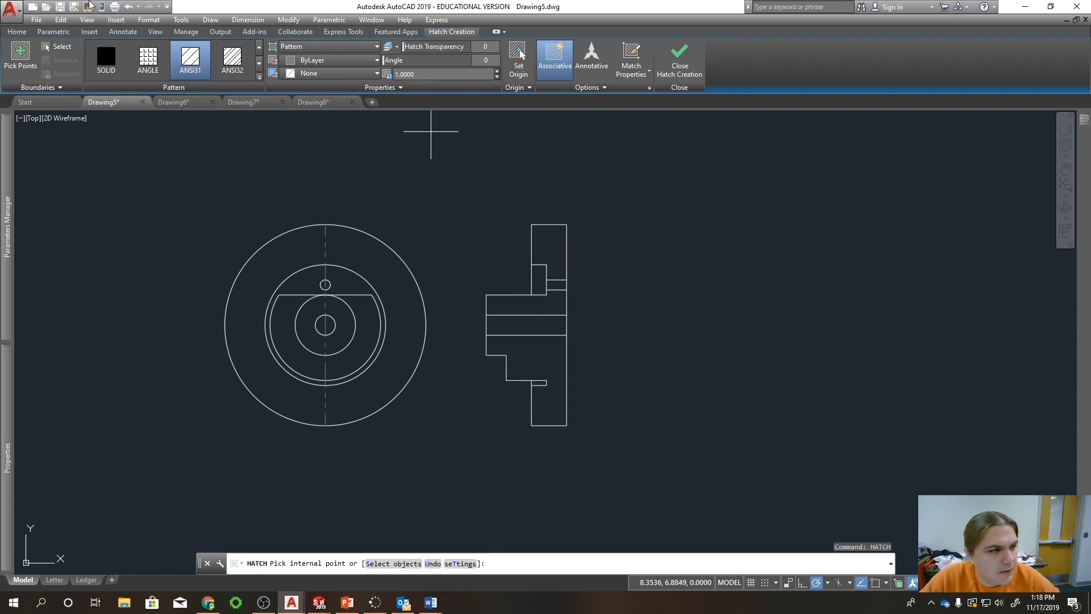
- Make Section_Lines the current layer while the hatch command is running
left_click(36, 20)
left_click(36, 20)
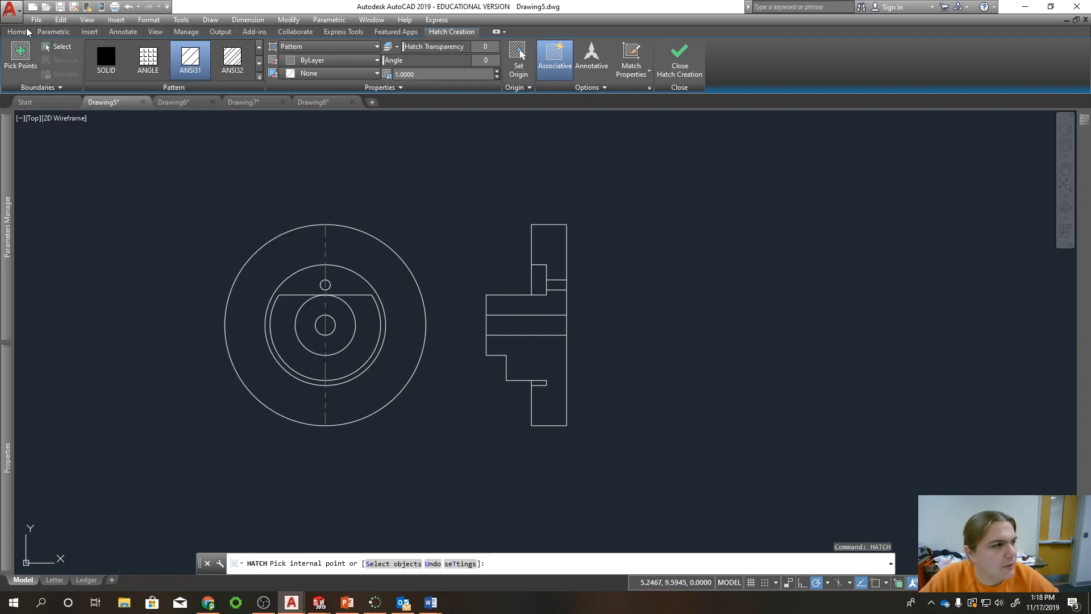
left_click(16, 31)
left_click(486, 46)
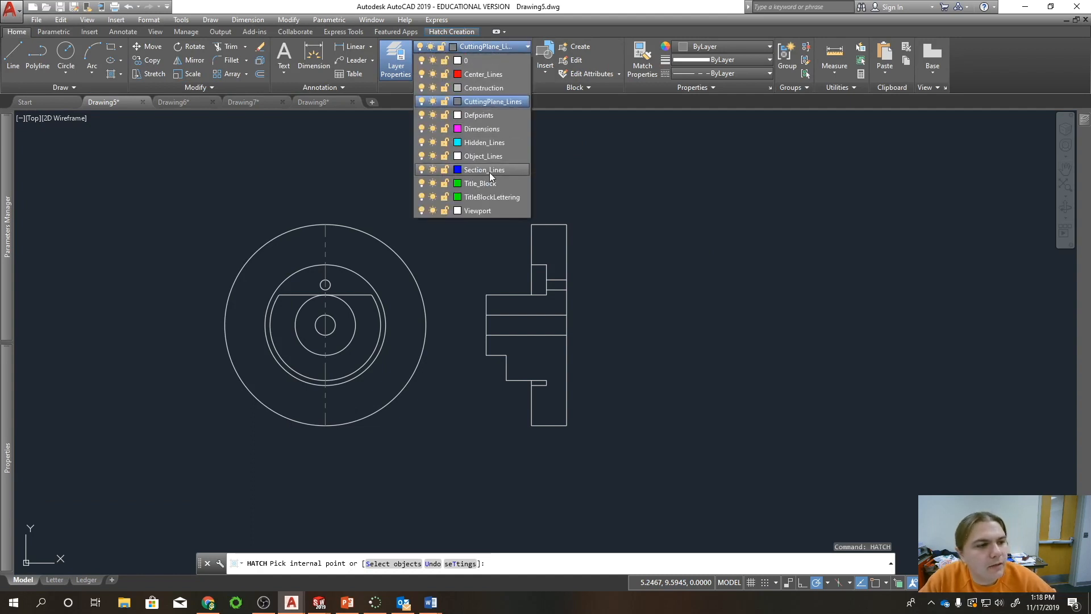
left_click(503, 167)
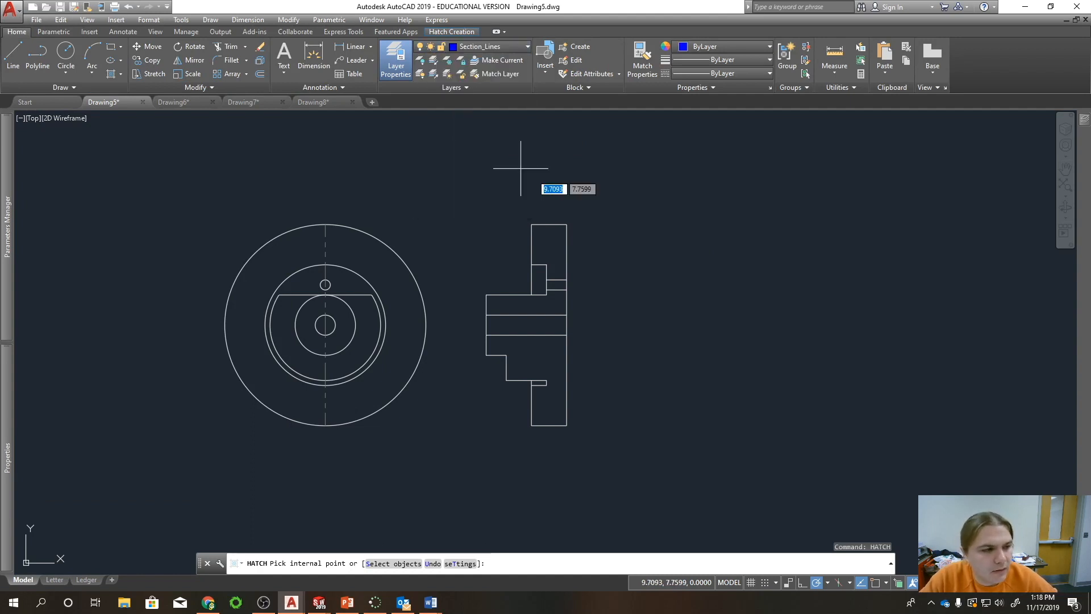
- Hatch the cut material of the side view: the upper flange, the upper hub wall and the lower body
left_click(558, 239)
left_click(553, 303)
left_click(547, 366)
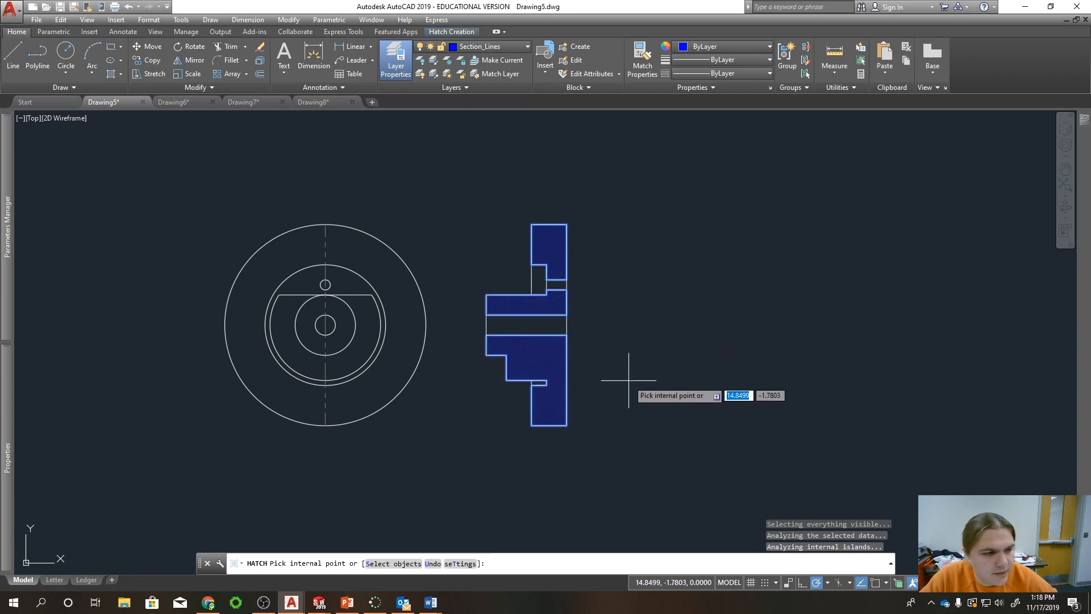
right_click(649, 328)
left_click(676, 335)
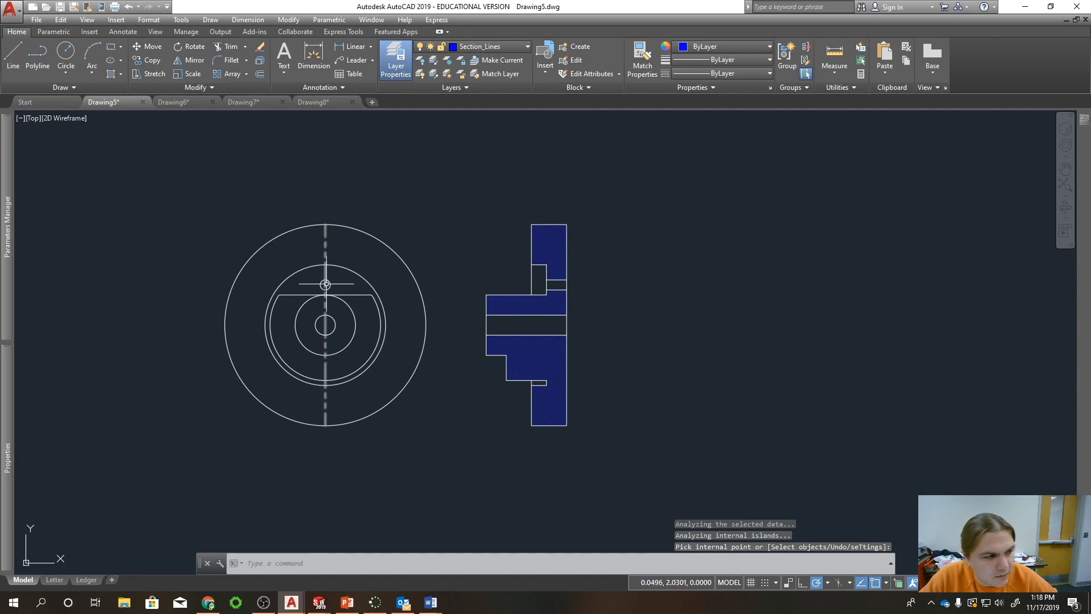
- Delete the dashed vertical line through the centre of the front view in model space
scroll(327, 283, "up", 8)
scroll(803, 236, "down", 6)
middle_click_drag(804, 236, 542, 247)
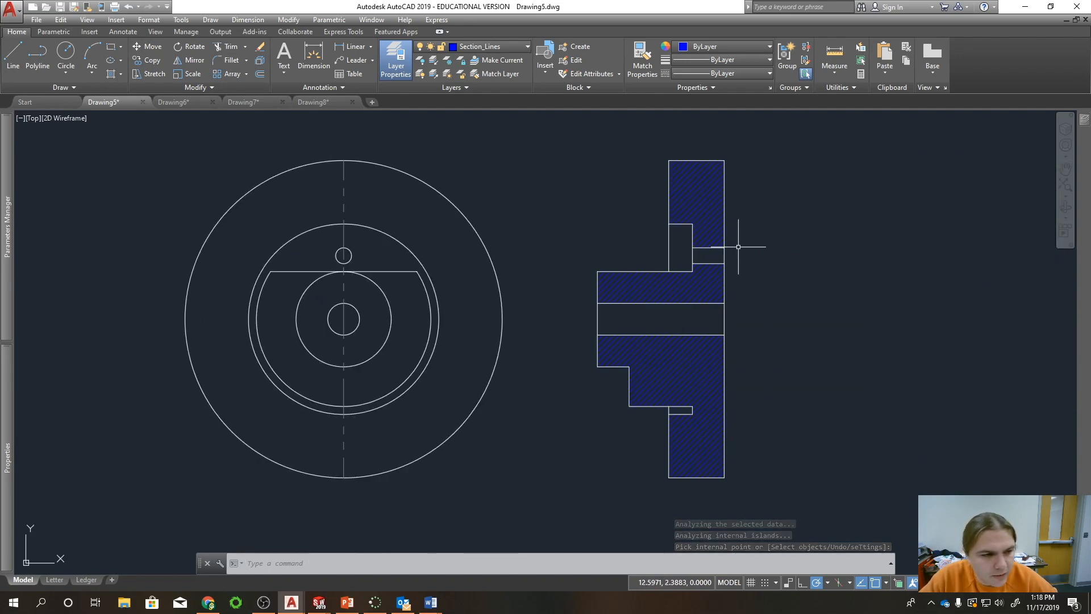
scroll(344, 250, "up", 5)
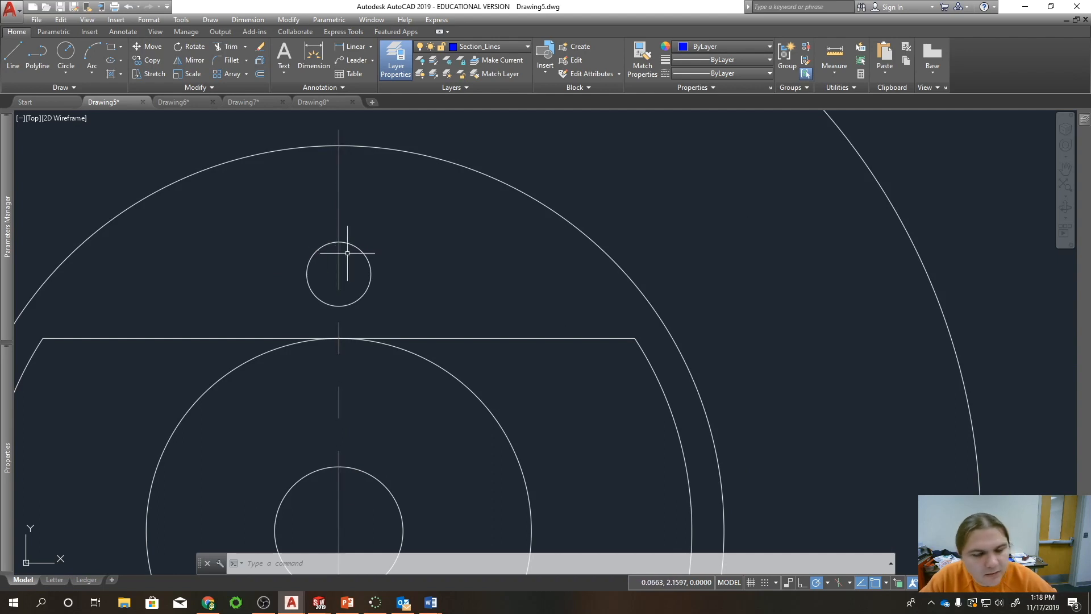
scroll(505, 200, "down", 3)
scroll(667, 319, "up", 1)
middle_click_drag(667, 319, 356, 292)
scroll(429, 258, "down", 3)
middle_click_drag(408, 249, 465, 260)
left_click(412, 199)
left_click(372, 206)
key("Delete")
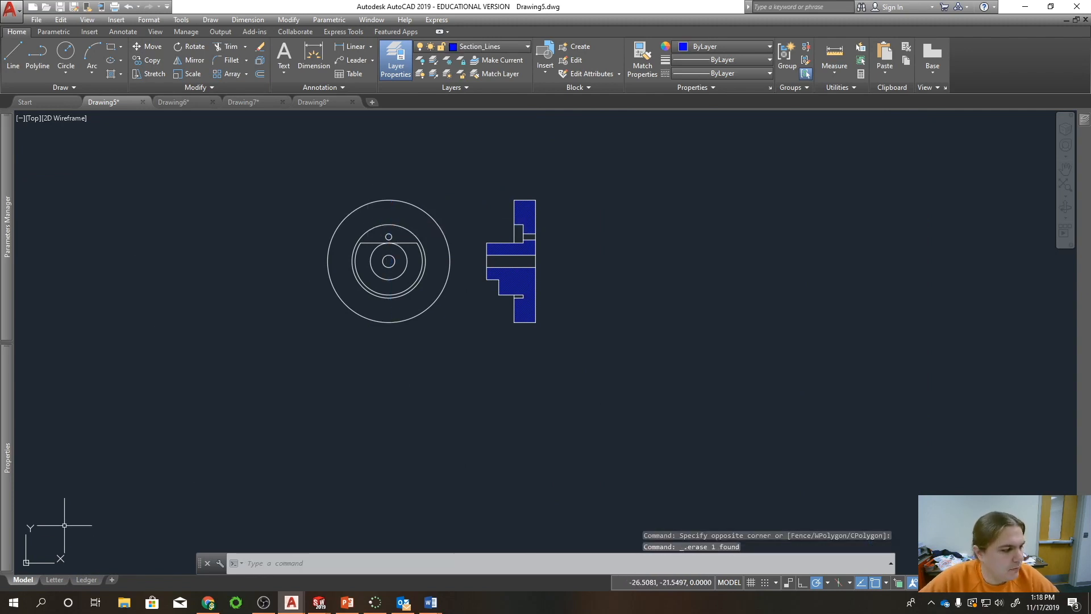
- Switch to the Letter layout and delete the leftover dimensions, section arrows and section view label
left_click(56, 580)
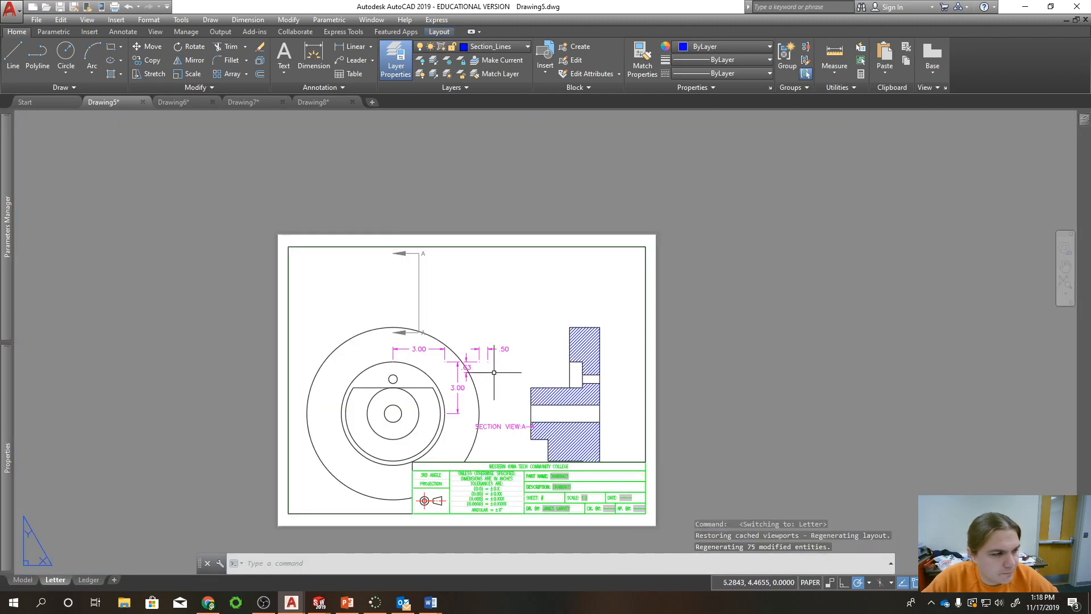
left_click(519, 307)
left_click(505, 307)
left_click(622, 360)
key("Escape")
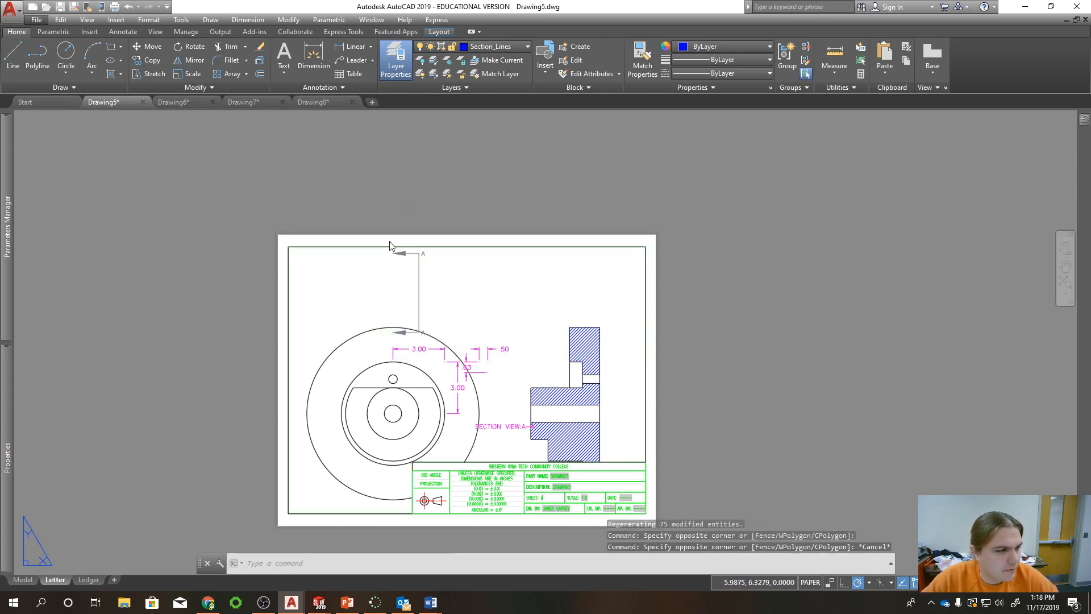
left_click(368, 188)
left_click(586, 450)
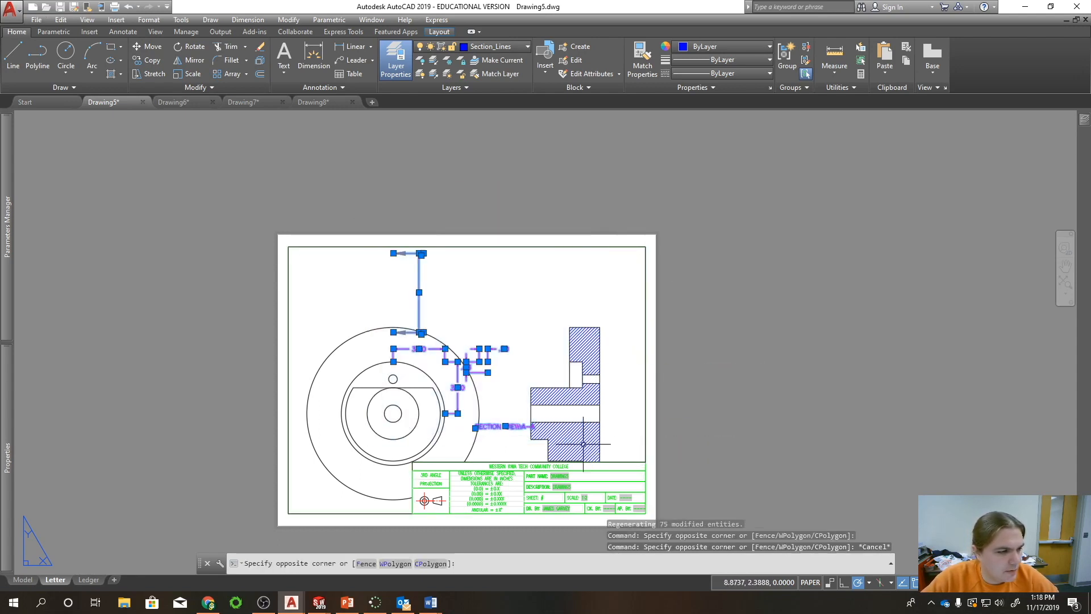
key("Delete")
- Set the layout viewport's scale to 1:4 and reposition both views inside the sheet border
double_click(620, 349)
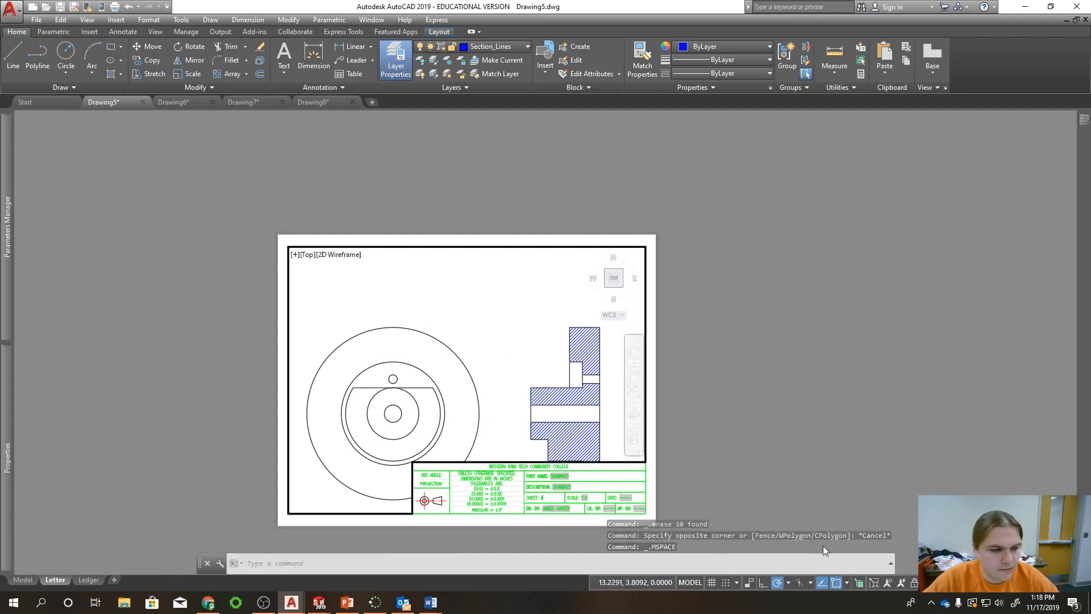
left_click(941, 583)
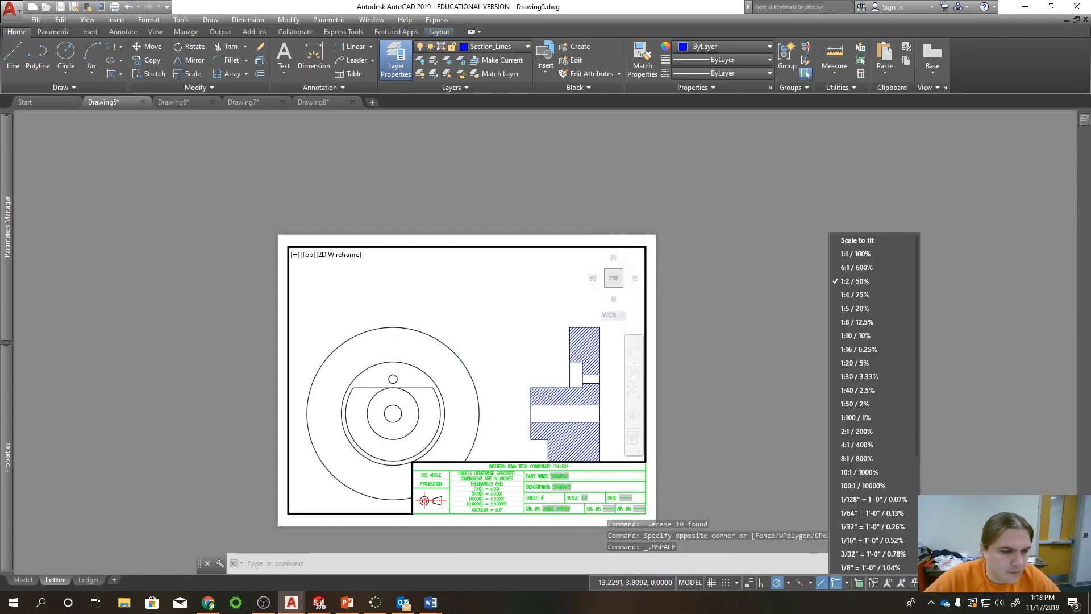
left_click(868, 289)
mouse_move(515, 335)
middle_mouse_down()
mouse_move(514, 275)
mouse_move(538, 302)
middle_mouse_up()
double_click(708, 308)
middle_click_drag(432, 334, 453, 358)
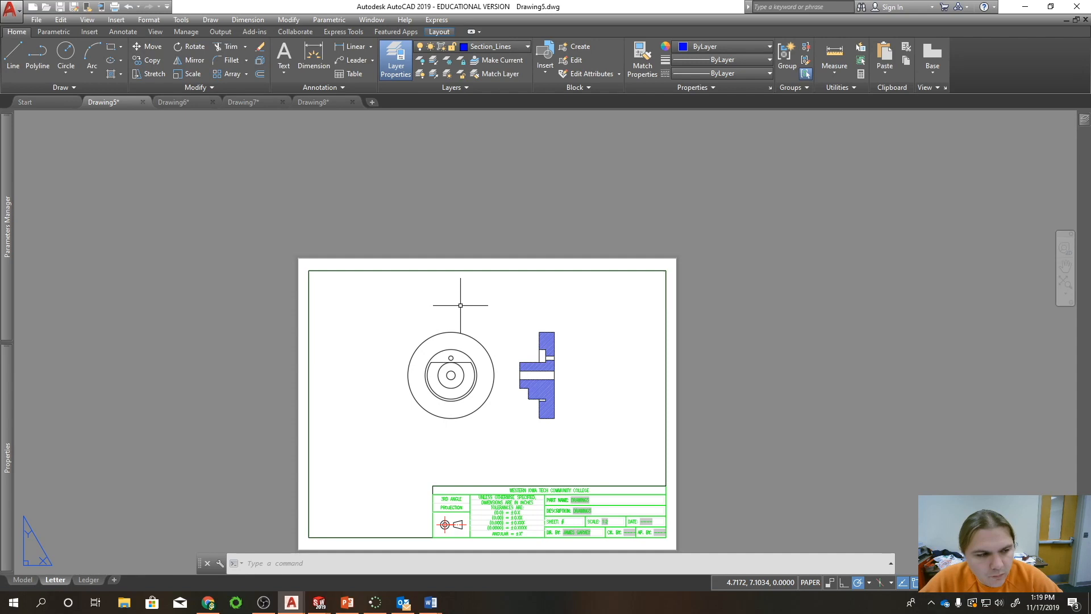
key("Return")
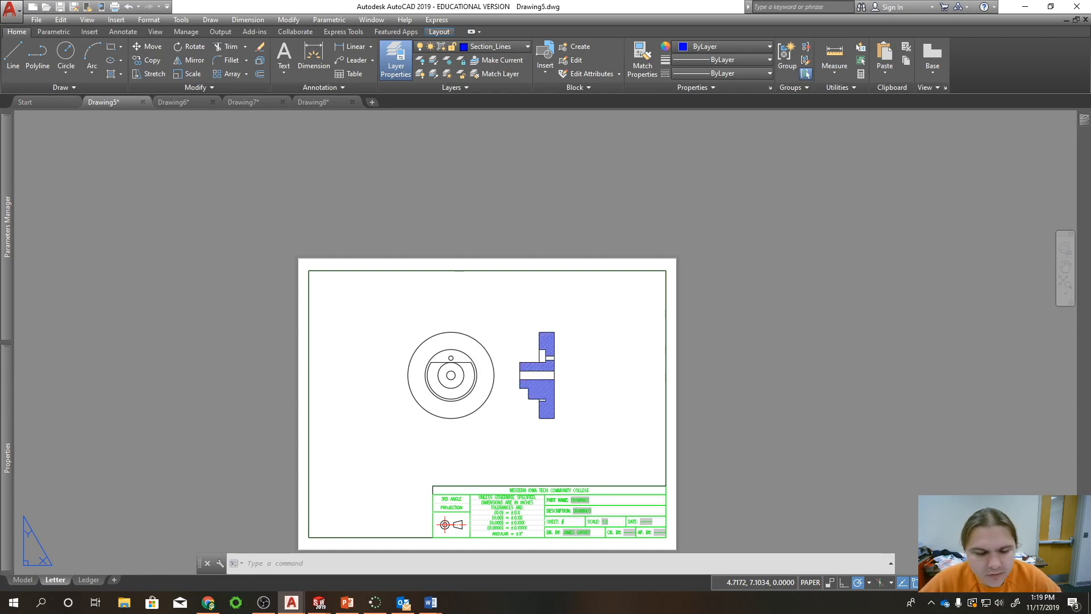
middle_click_drag(430, 397, 466, 378)
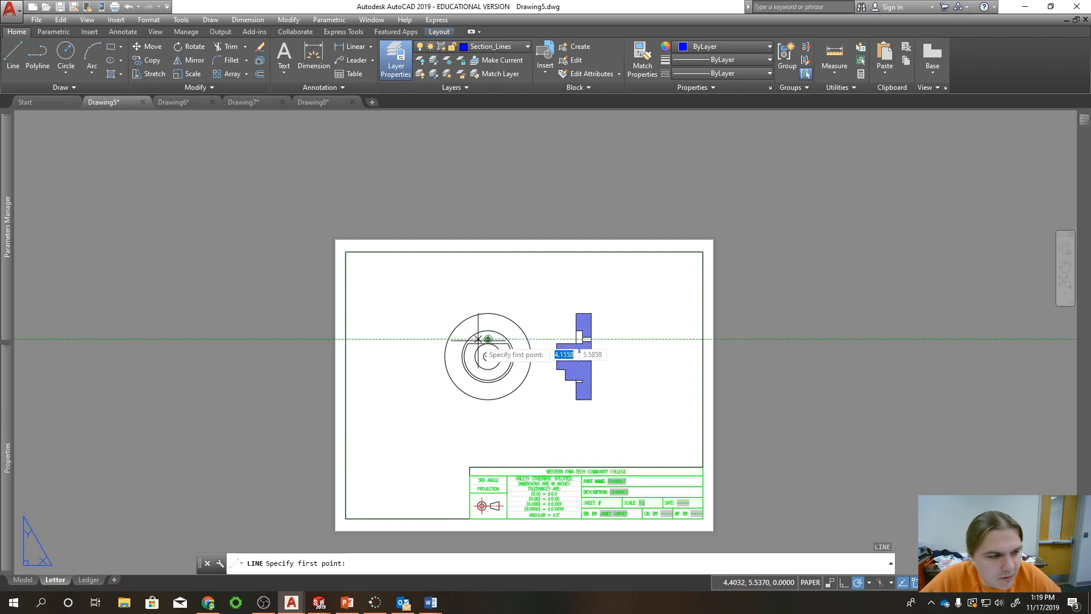
scroll(508, 385, "up", 6)
middle_click_drag(461, 344, 489, 447)
scroll(463, 301, "down", 4)
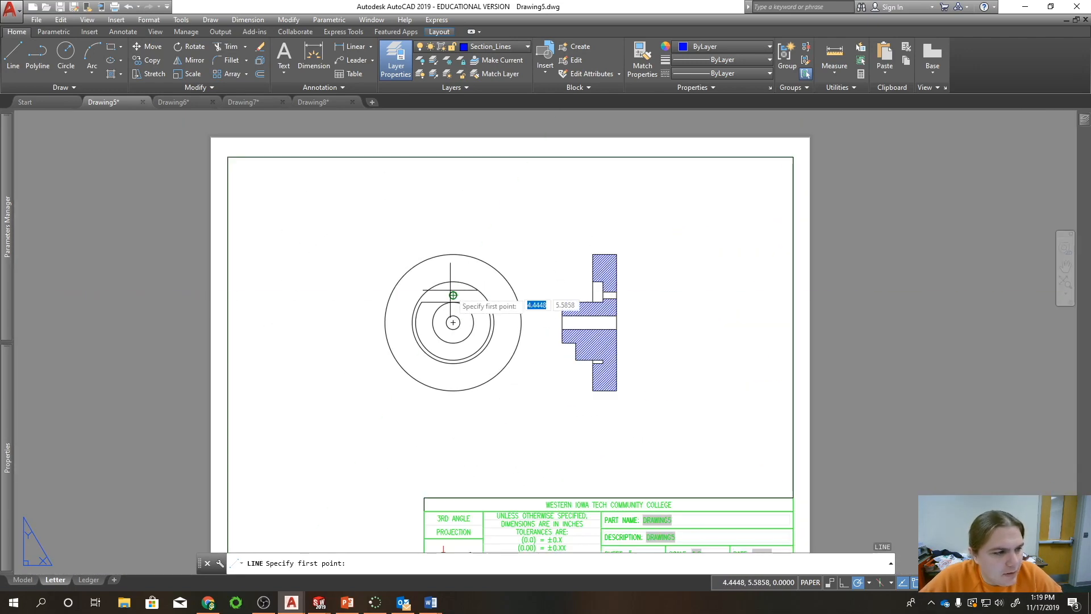
left_click(453, 243)
key("Escape")
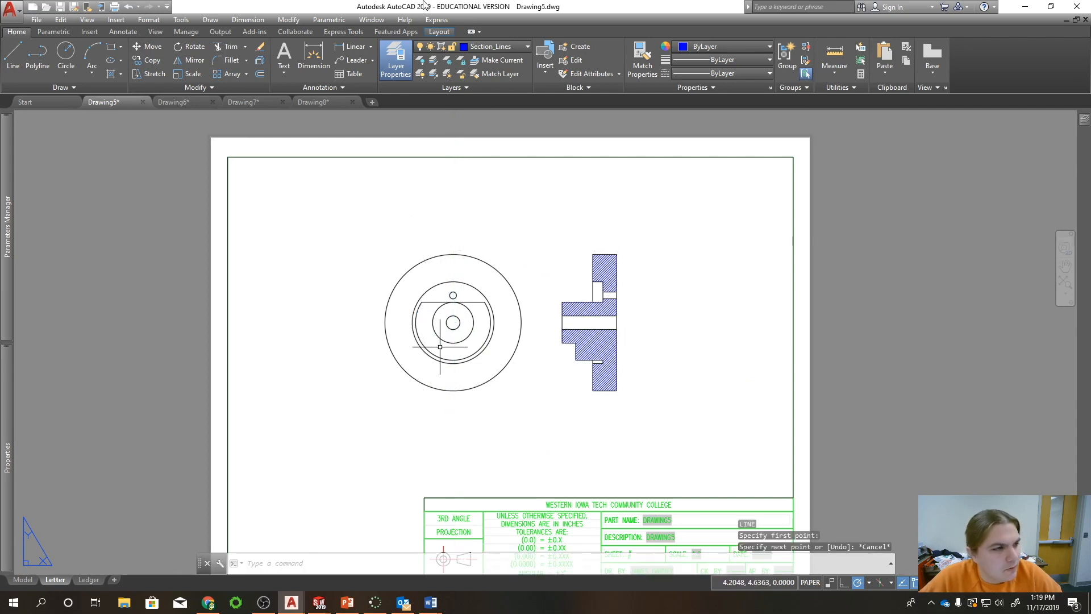
- Draw a vertical line through the front view's centre, from just above the outer circle to just below it
left_click(511, 47)
left_click(472, 329)
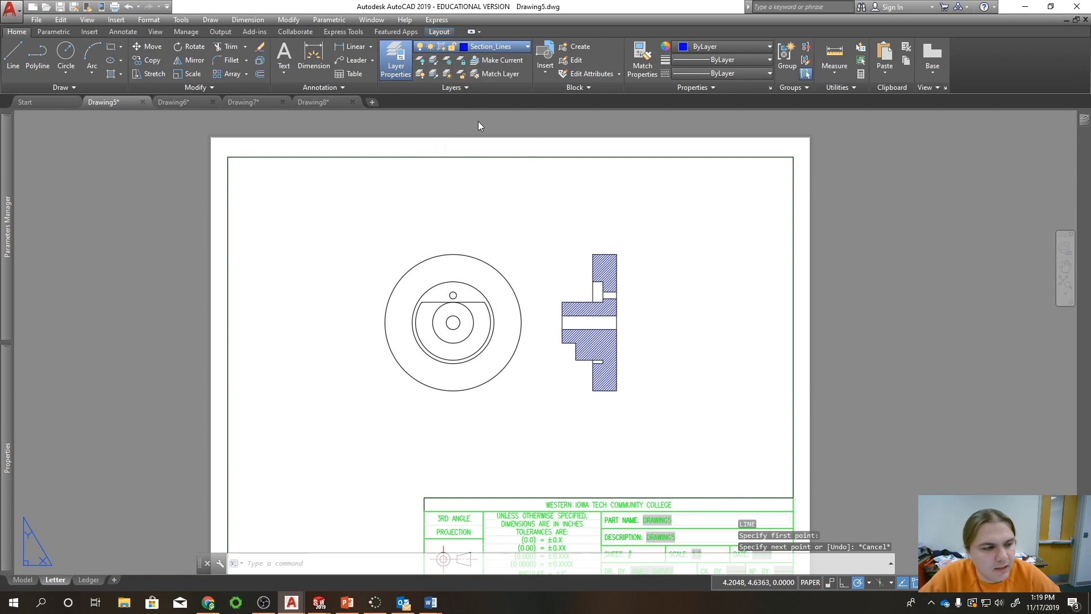
type("l")
key("Return")
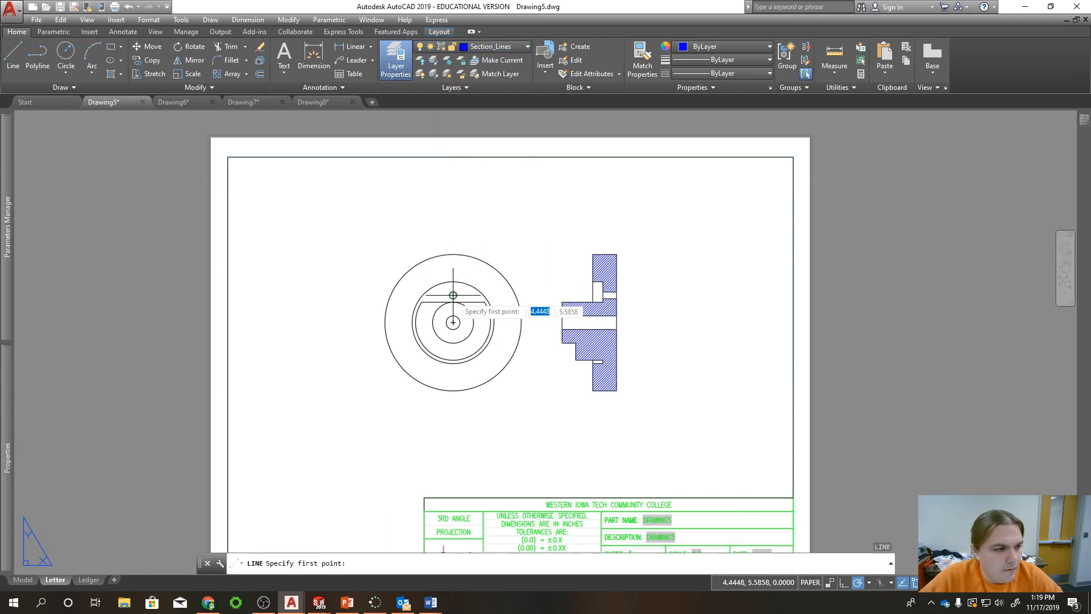
left_click(453, 241)
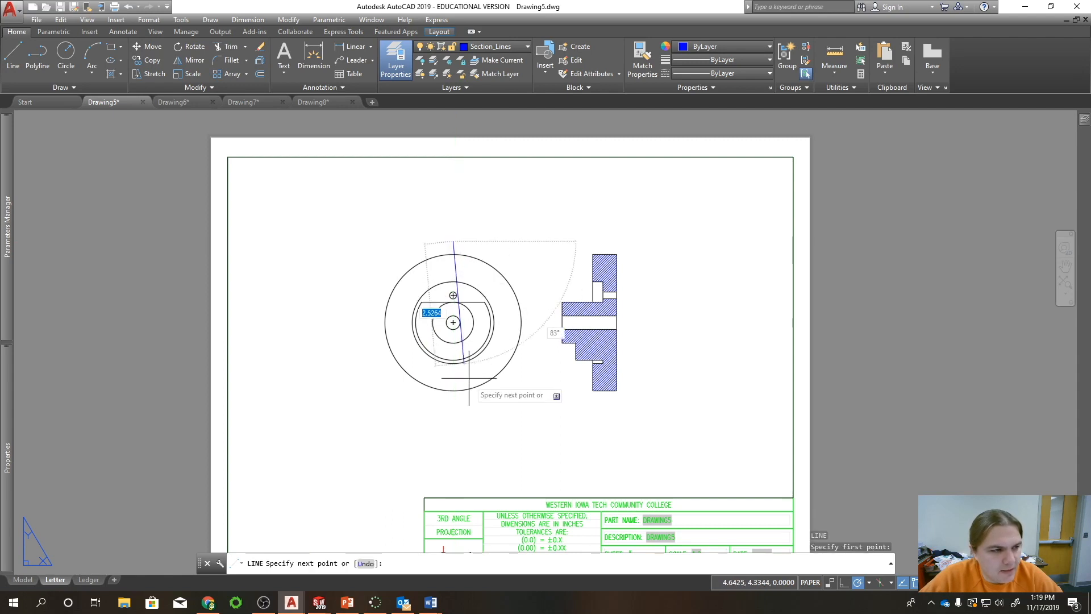
left_click(453, 400)
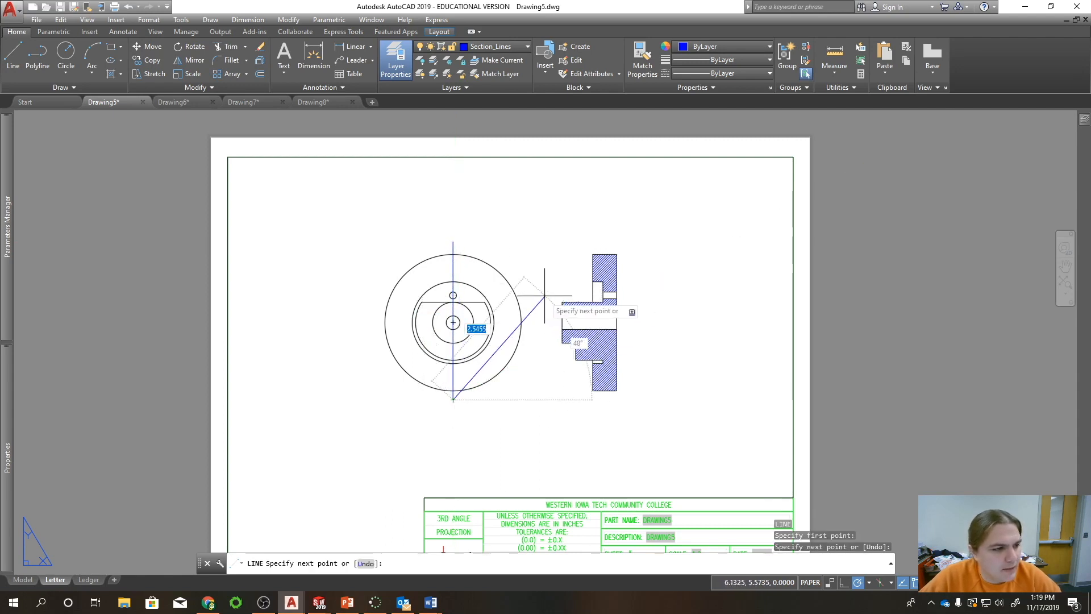
key("Escape")
key("Escape")
key("Escape")
- Move the new vertical line onto the cutting-plane line layer
left_click(472, 246)
left_click(419, 242)
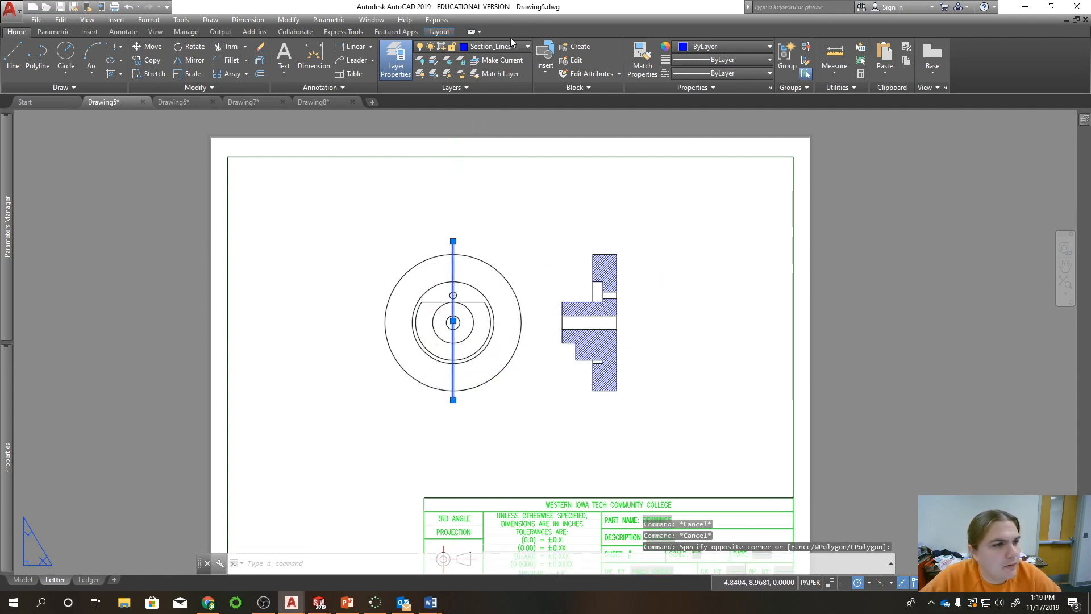
left_click(510, 46)
left_click(489, 100)
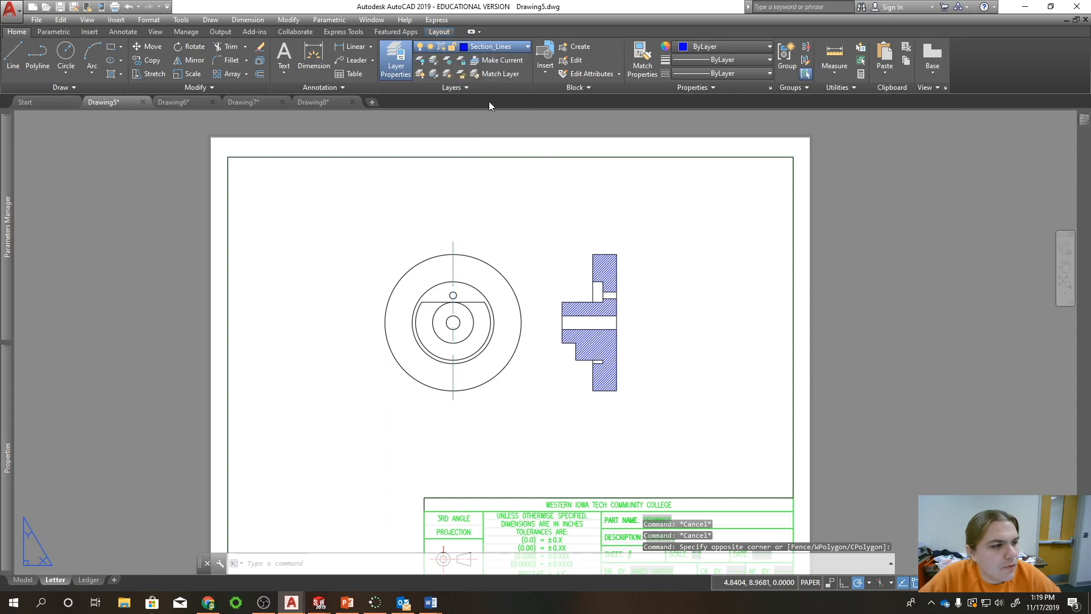
key("Escape")
- Try to stretch the cutting-plane line's upper end down to the top of the outer circle
scroll(510, 375, "up", 2)
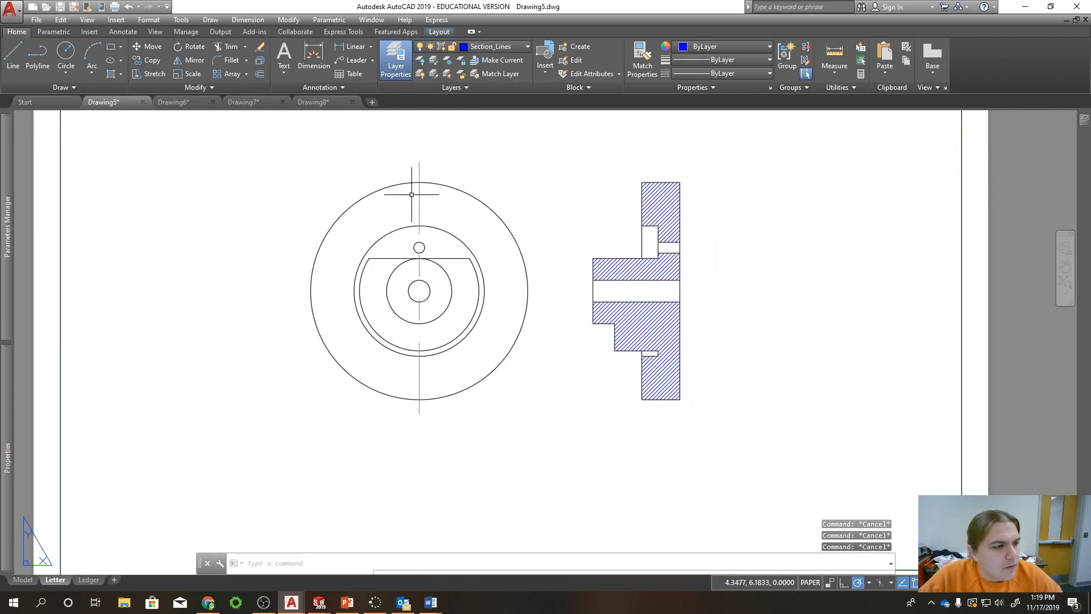
left_click(420, 170)
left_click(419, 161)
left_click(420, 182)
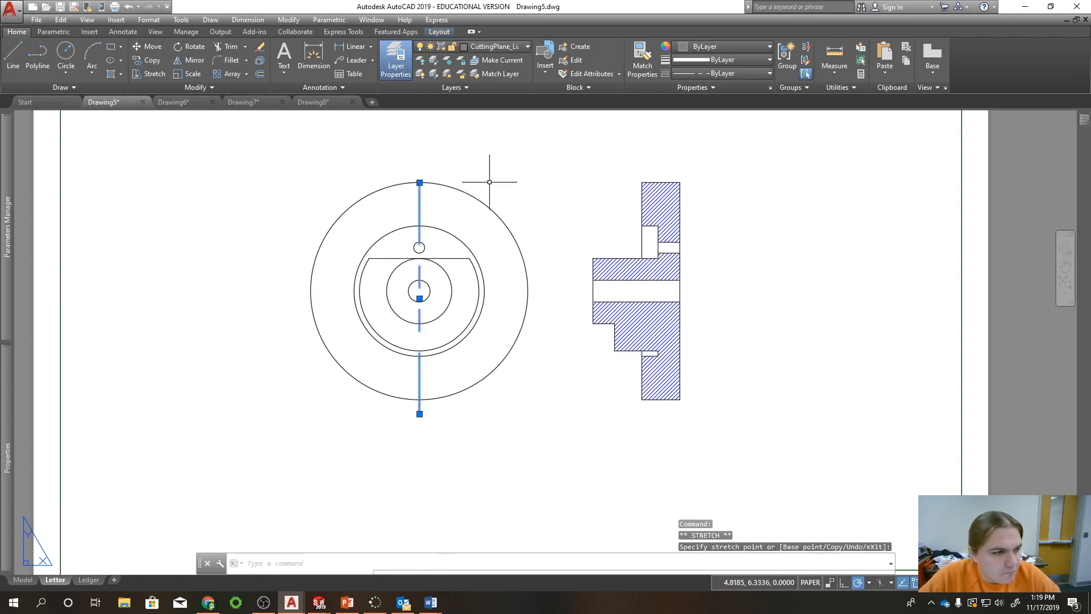
key("Escape")
left_click(421, 192)
left_click(419, 182)
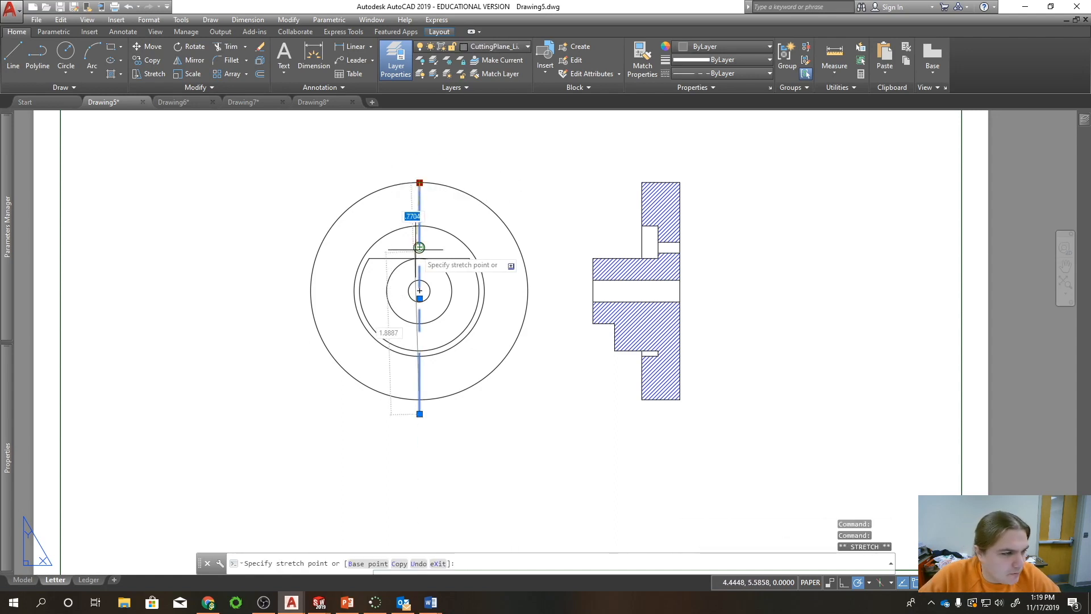
left_click(420, 182)
key("Escape")
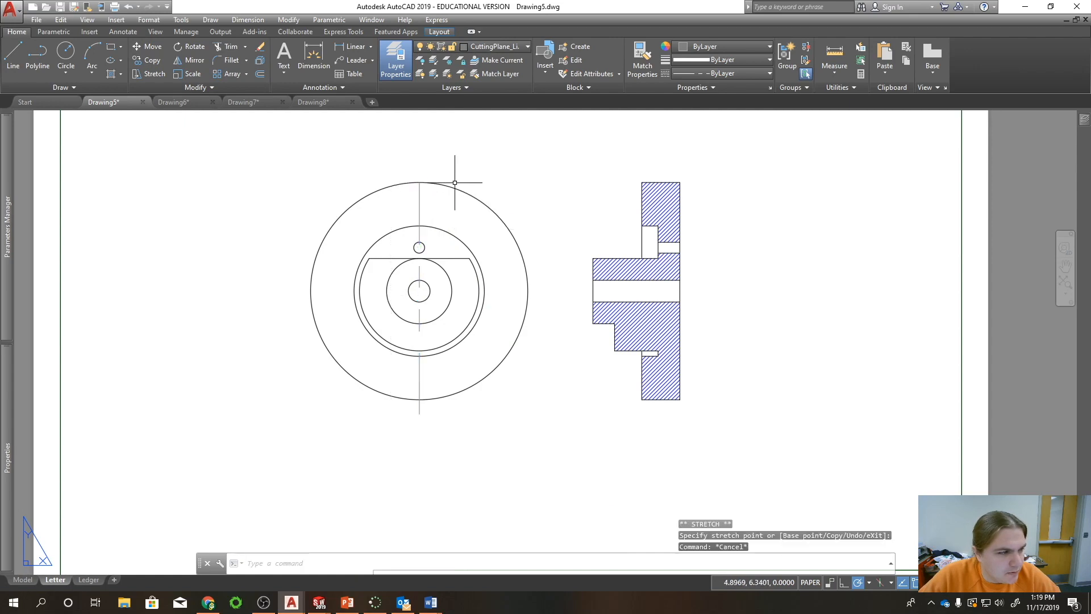
- Stretch the cutting-plane line's upper end to the outer circle's upper quadrant with the quadrant snap
scroll(423, 188, "up", 6)
left_click(416, 168)
left_click(356, 168)
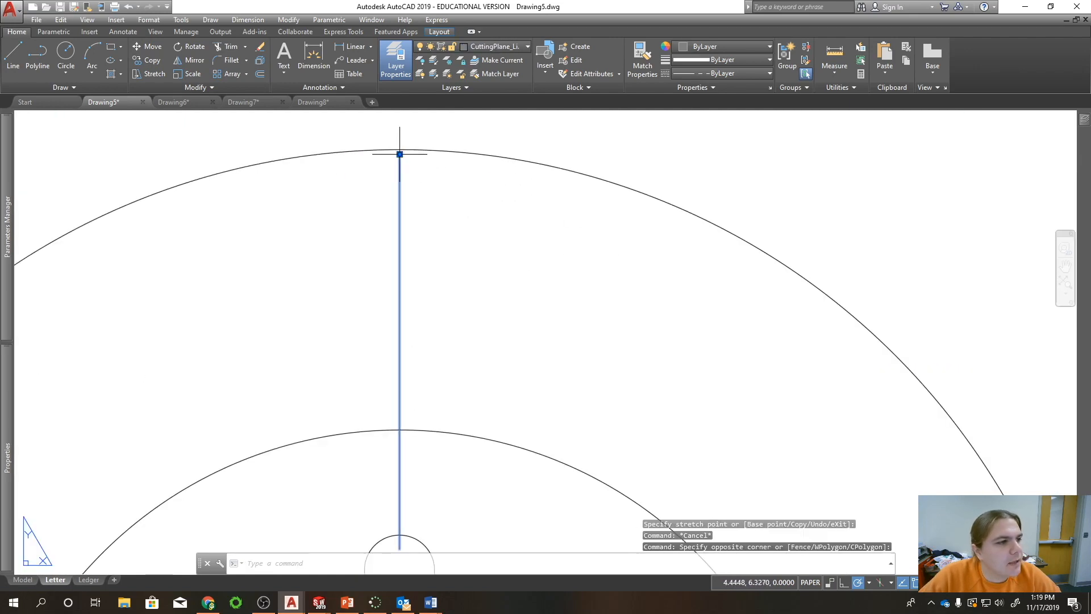
left_click(399, 153)
scroll(399, 150, "down", 2)
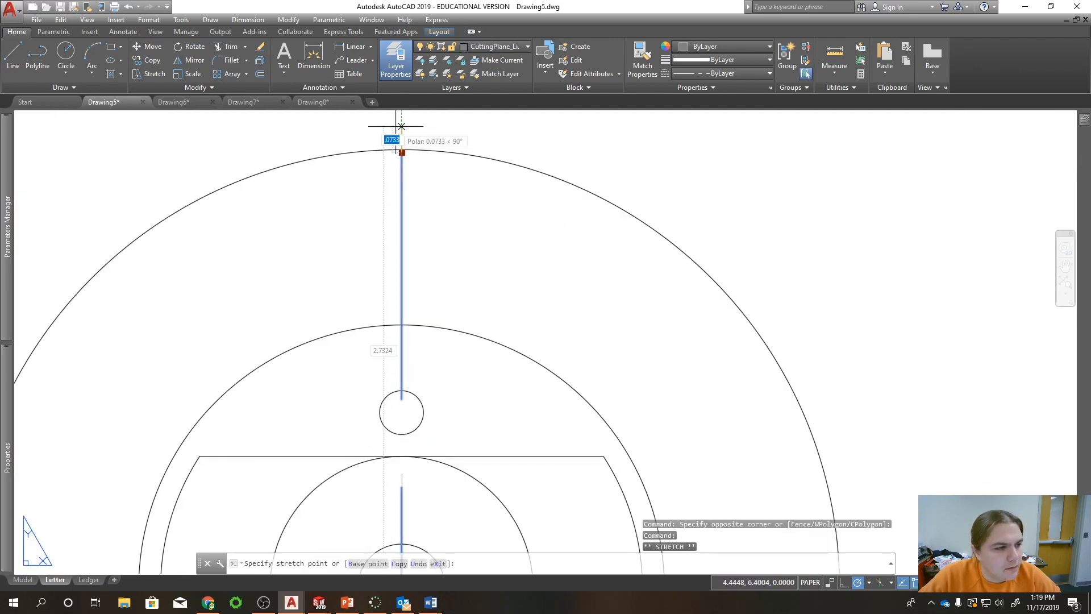
type("qua")
key("Return")
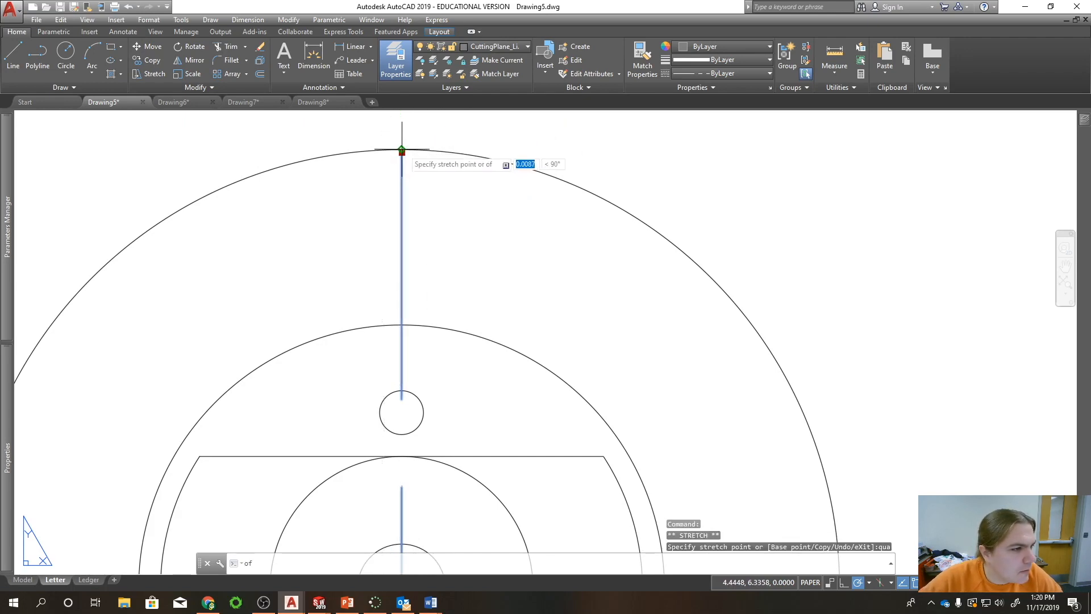
left_click(411, 144)
- Stretch the cutting-plane line's lower end to the outer circle's lower quadrant with the quadrant snap
scroll(410, 148, "down", 3)
scroll(503, 347, "up", 2)
scroll(503, 346, "up", 2)
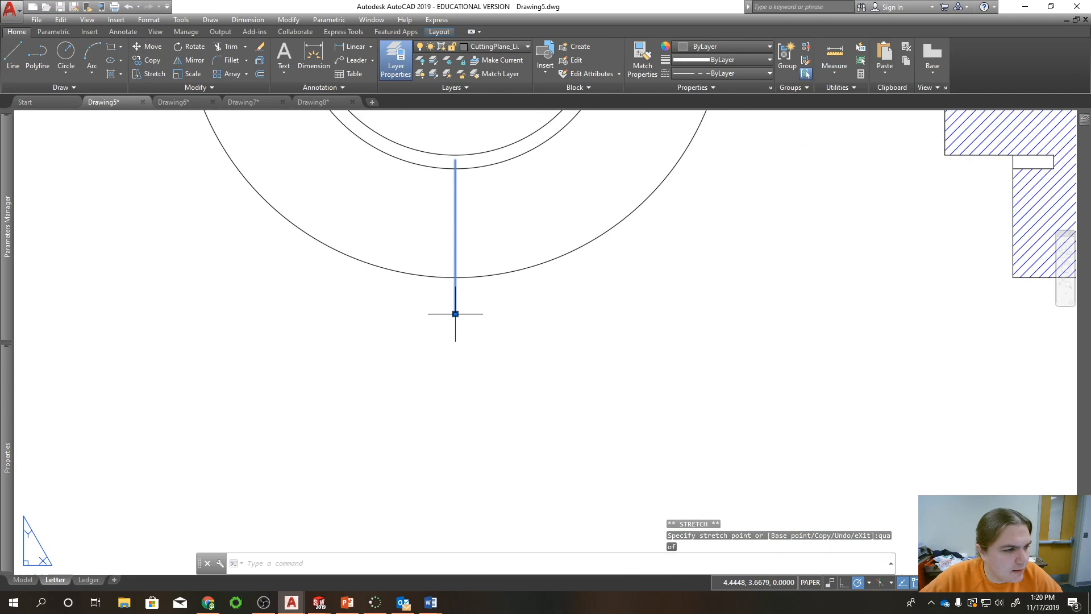
left_click(455, 314)
type("qua")
key("Return")
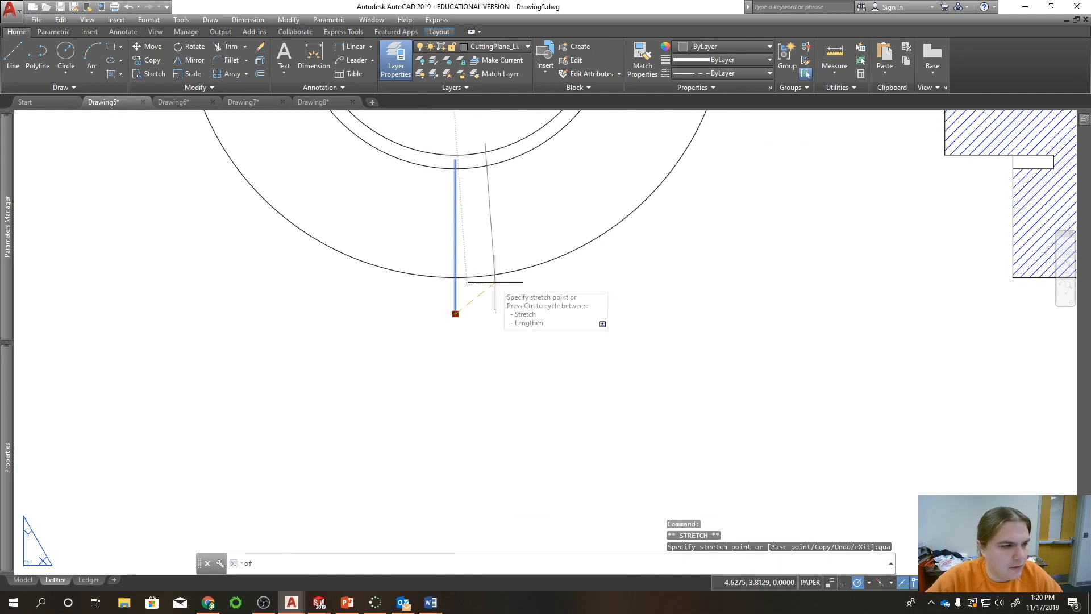
key("Escape")
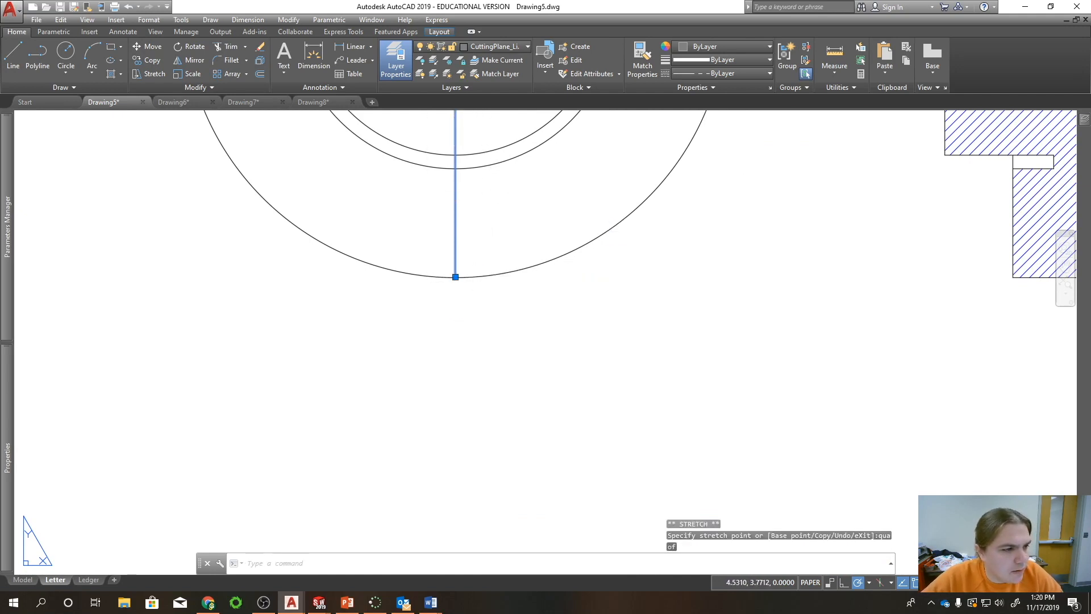
key("Escape")
- Lengthen the cutting-plane line's lower end by .4 beyond the outer circle
left_click(457, 267)
left_click(452, 255)
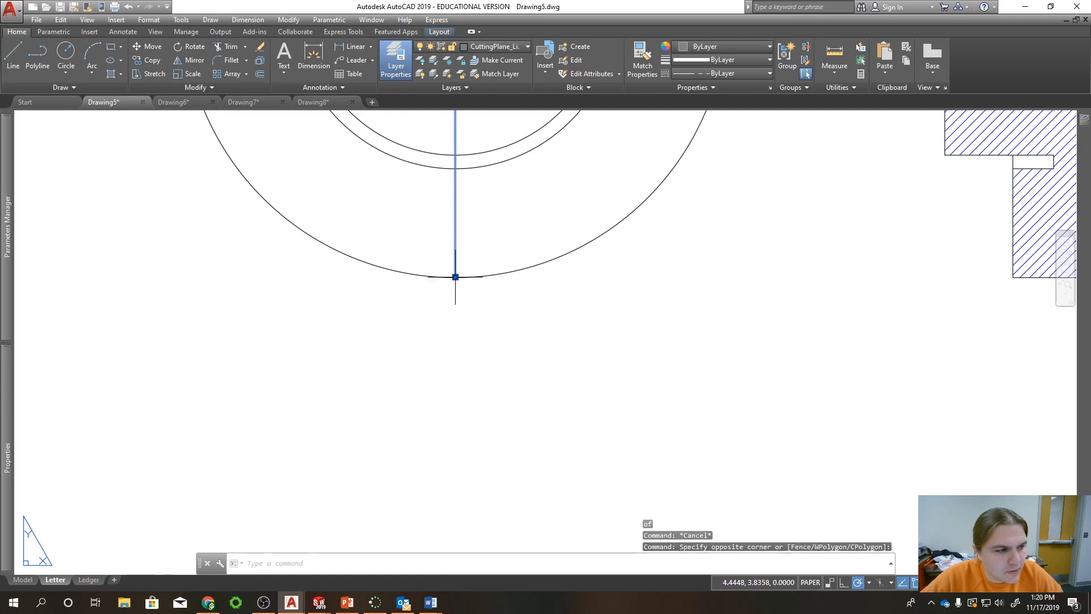
mouse_move(455, 277)
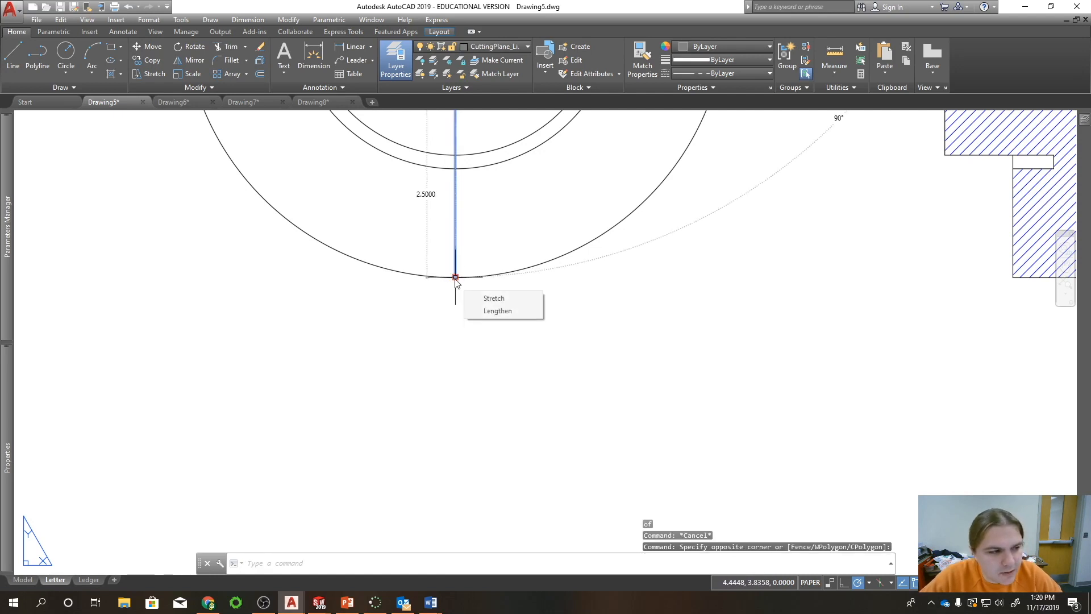
left_click(497, 310)
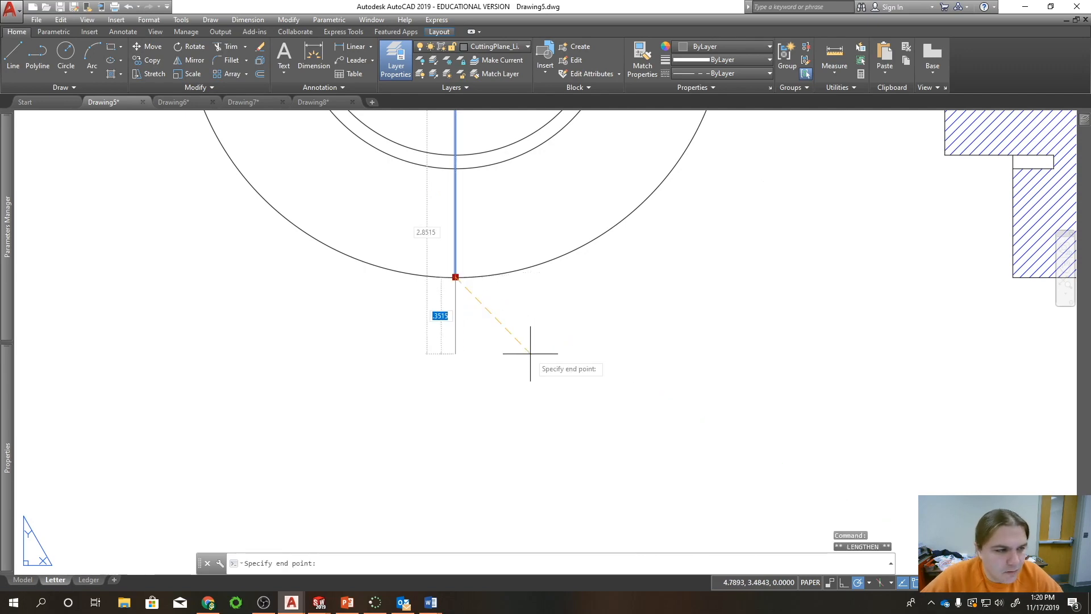
type(".4")
key("Return")
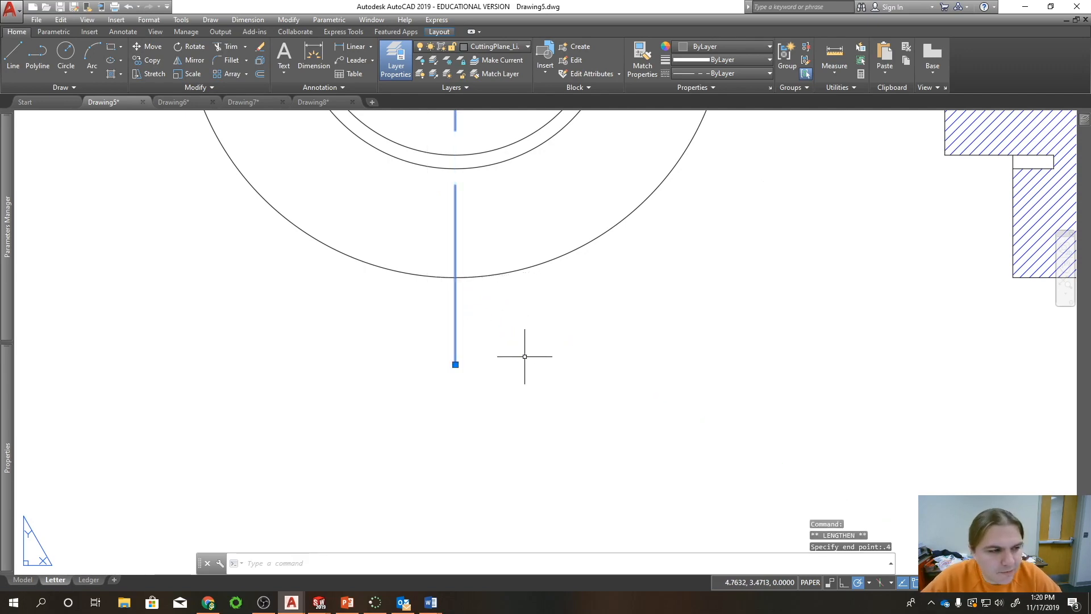
- Lengthen the cutting-plane line's upper end by .4 beyond the outer circle
scroll(524, 356, "down", 3)
middle_click_drag(548, 187, 515, 253)
scroll(516, 253, "up", 2)
mouse_move(551, 237)
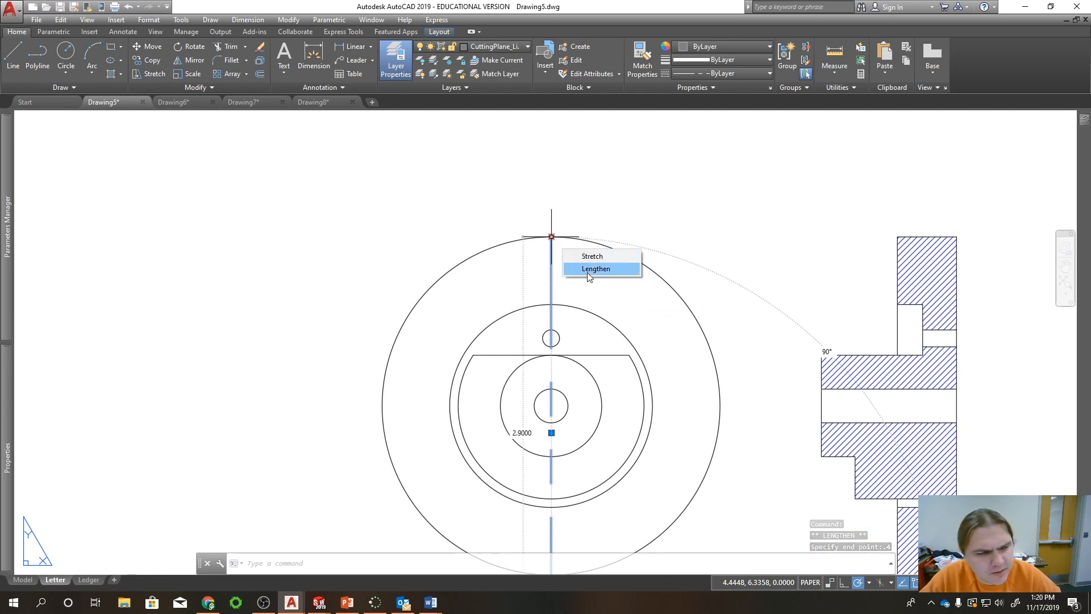
left_click(591, 267)
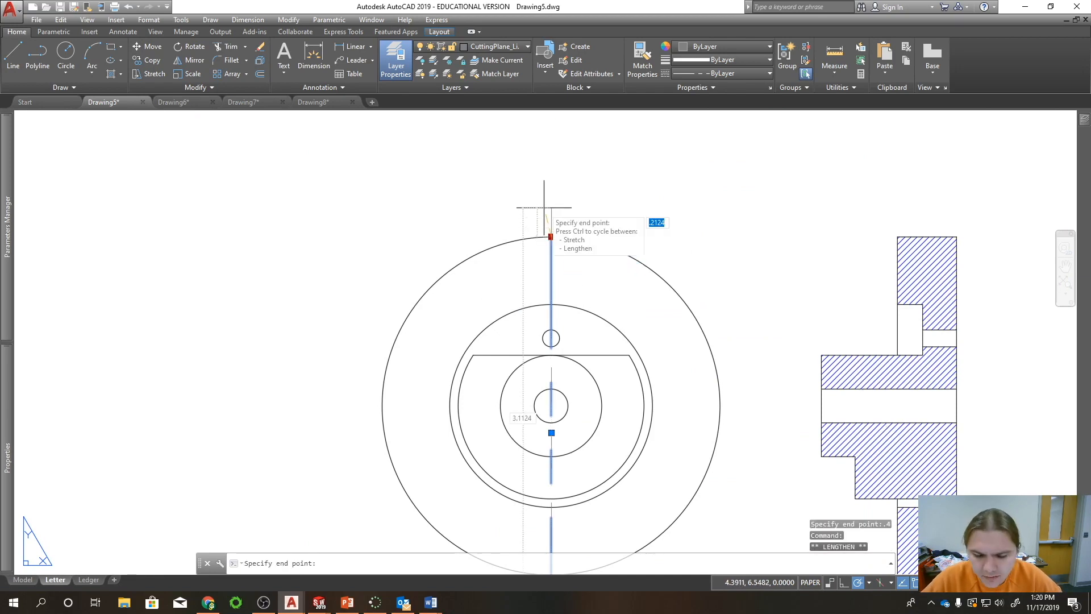
type(".4")
key("Return")
scroll(548, 239, "down", 5)
key("Escape")
middle_click_drag(522, 242, 599, 273)
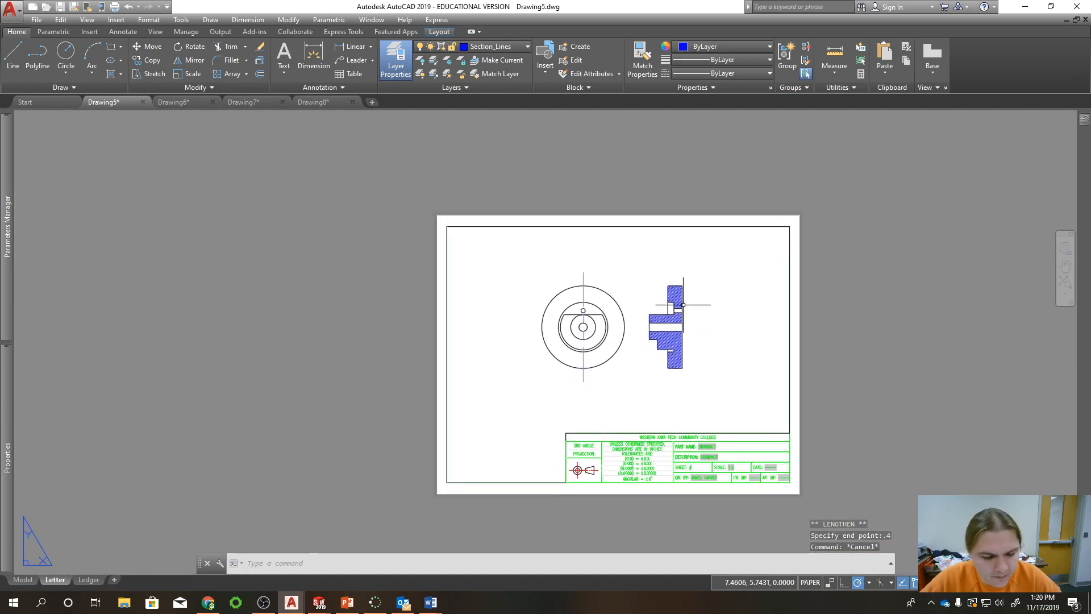
- Make Cutting the current multileader style in the Multileader Style Manager
type("mlds")
key("Return")
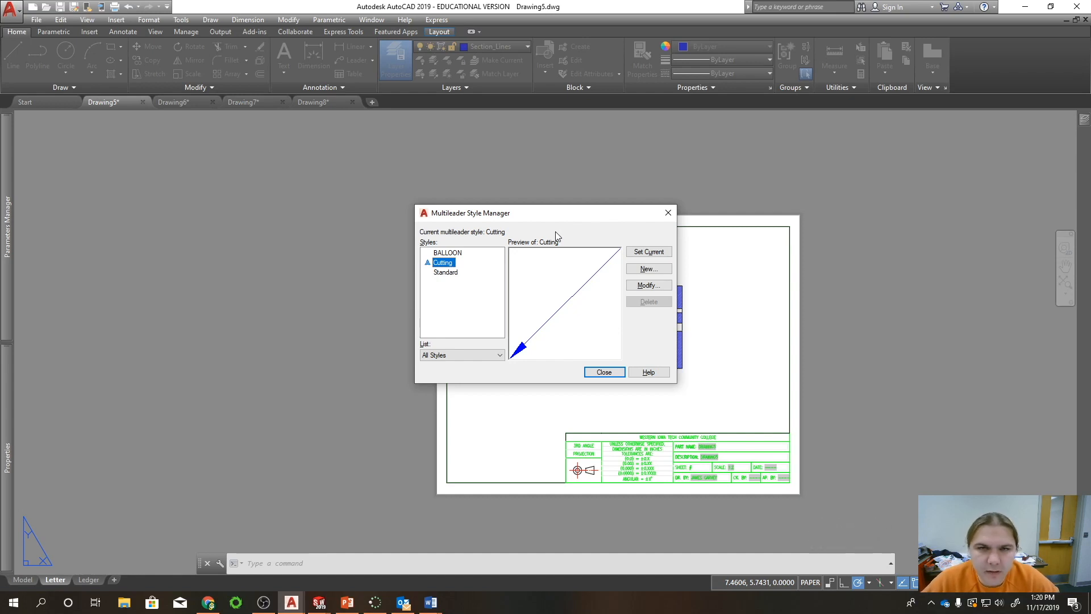
left_click(612, 374)
left_click(651, 255)
left_click(618, 372)
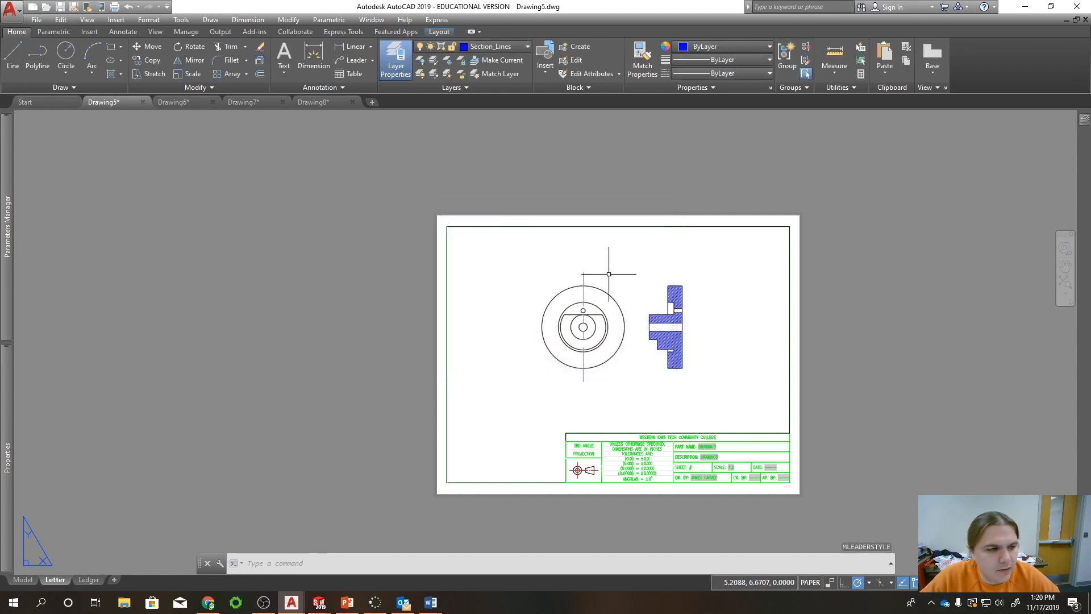
- On the CuttingPlane_Lines layer, draw a horizontal multileader arrow about .75 long from the cutting-plane line's upper end, pointing away from the section view
left_click(504, 50)
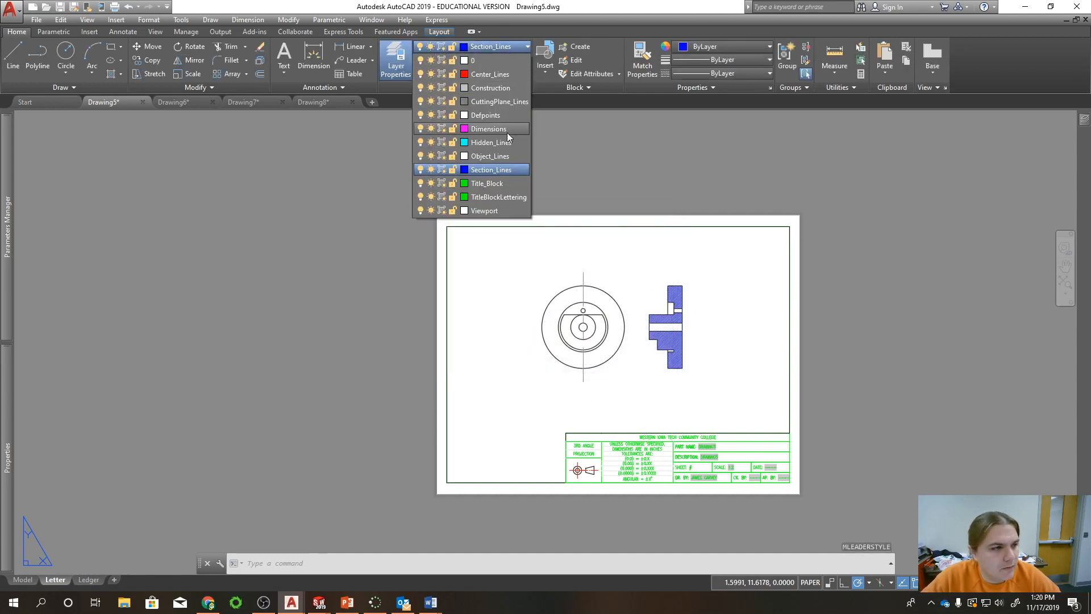
left_click(505, 104)
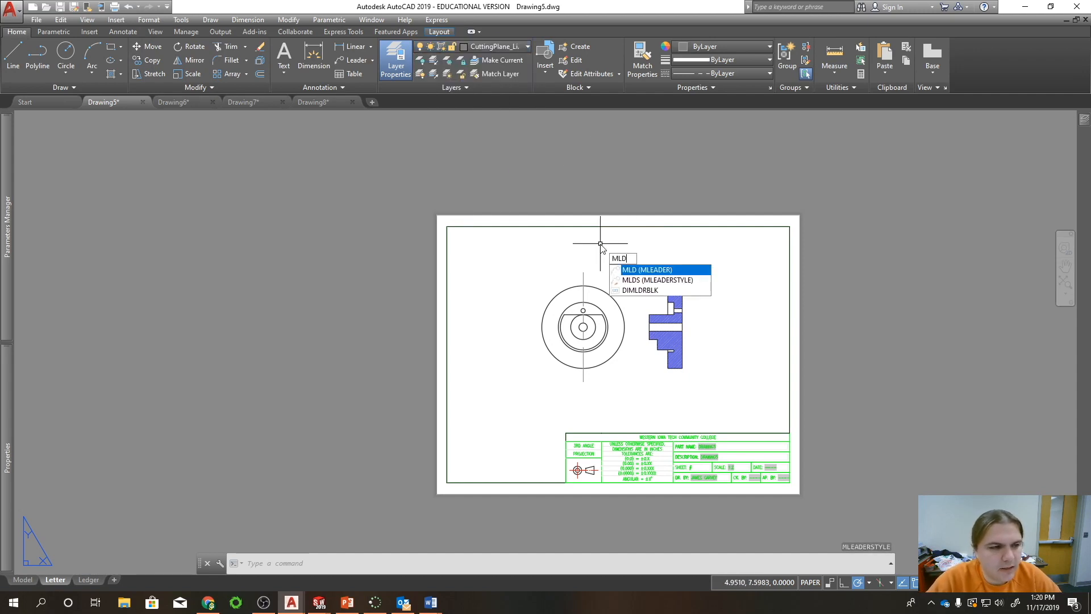
key("Return")
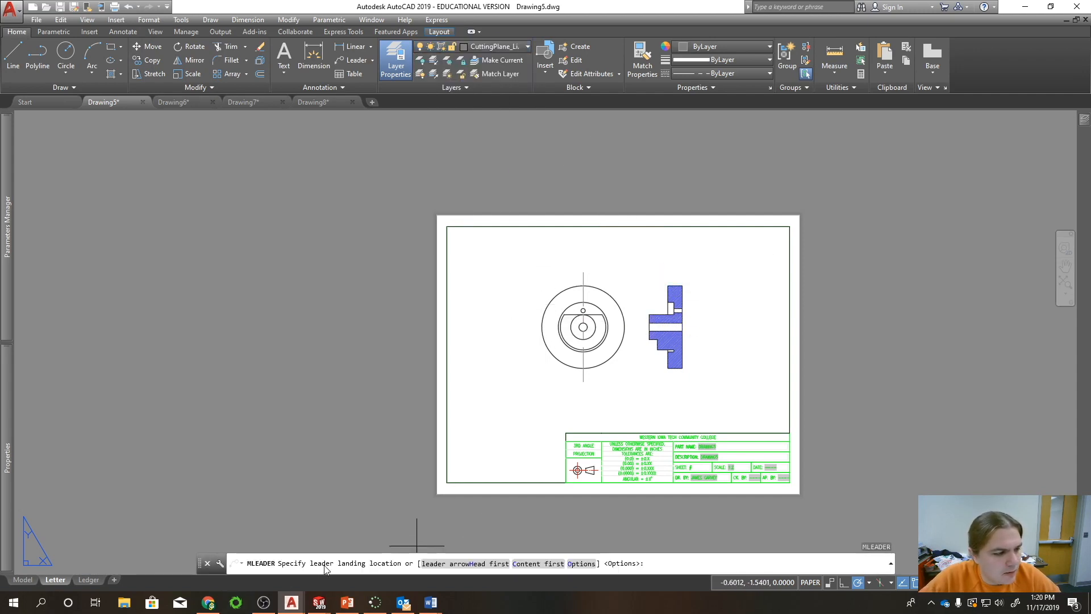
scroll(568, 286, "up", 5)
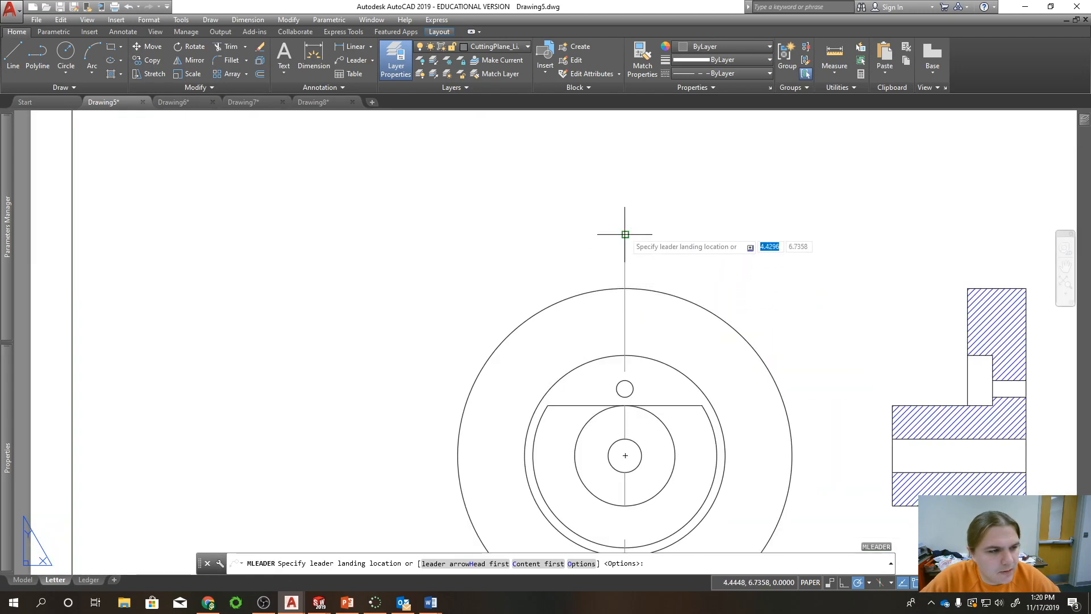
left_click(625, 234)
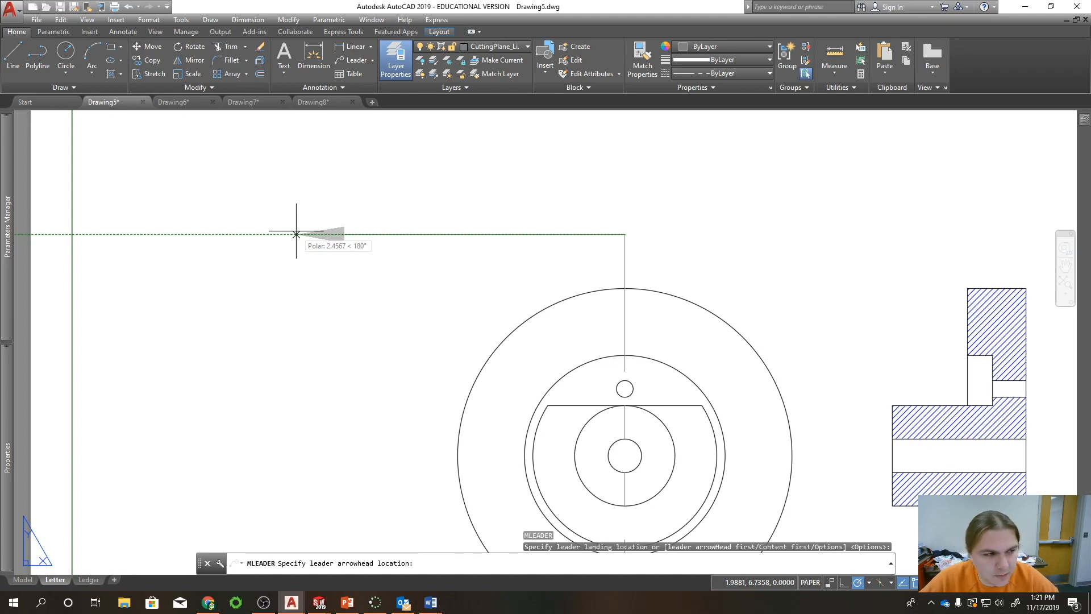
type(".75")
key("Return")
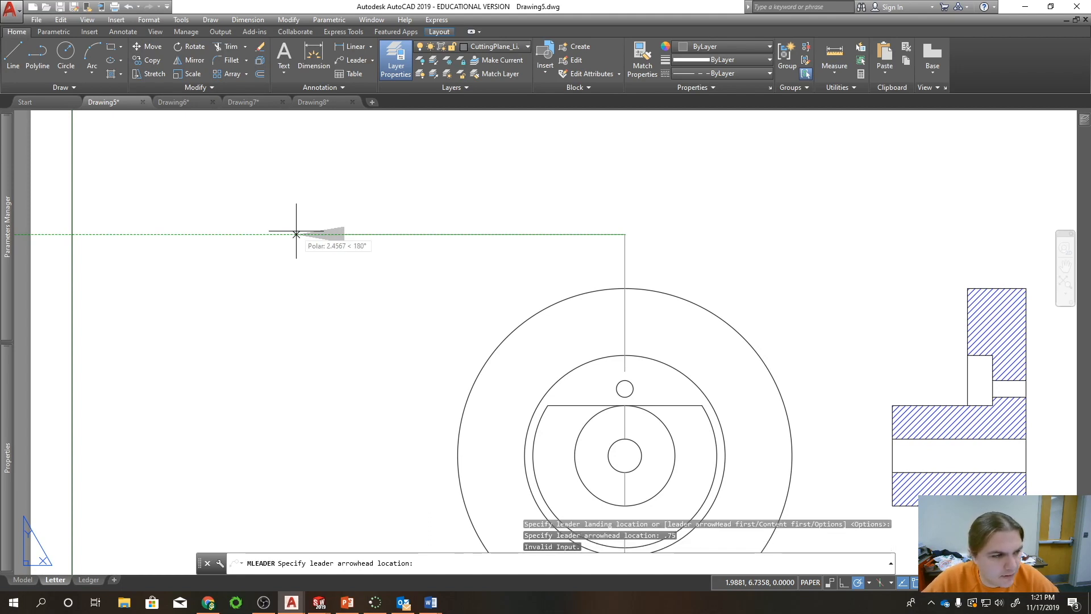
left_click(525, 237)
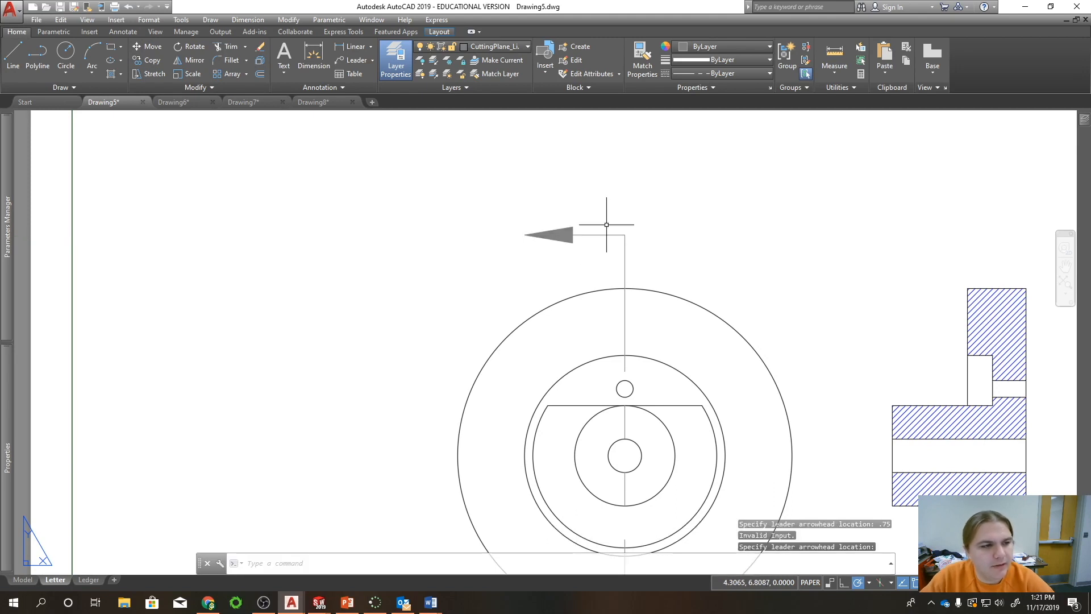
- Copy the multileader arrow from the cutting-plane line's upper end to its lower end
left_click(590, 249)
left_click(570, 207)
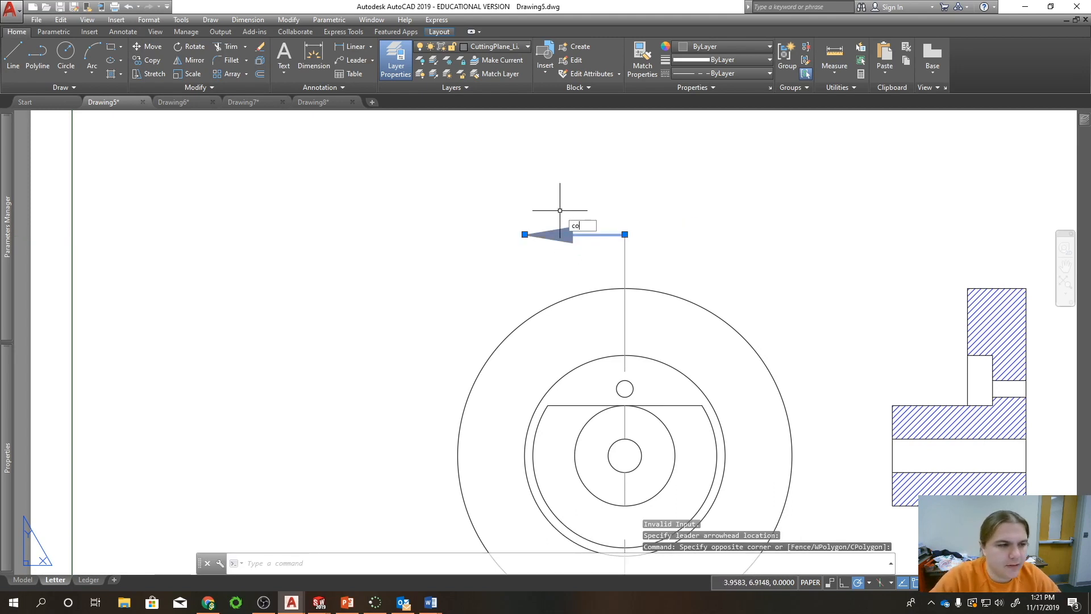
type("co")
key("Return")
left_click(624, 234)
scroll(621, 244, "down", 4)
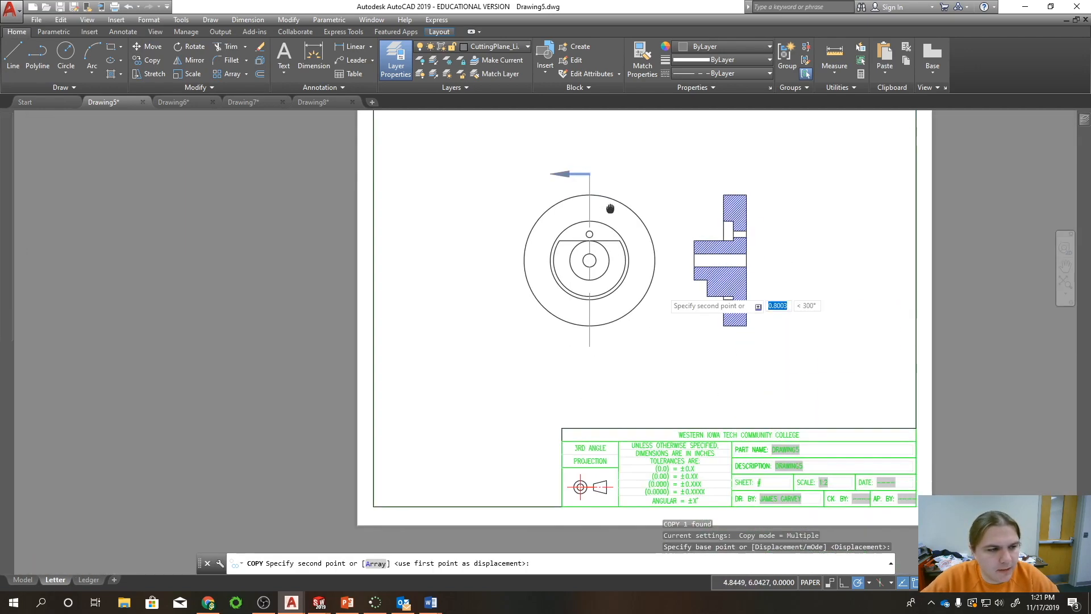
left_click(590, 346)
key("Escape")
middle_click_drag(664, 223, 529, 247)
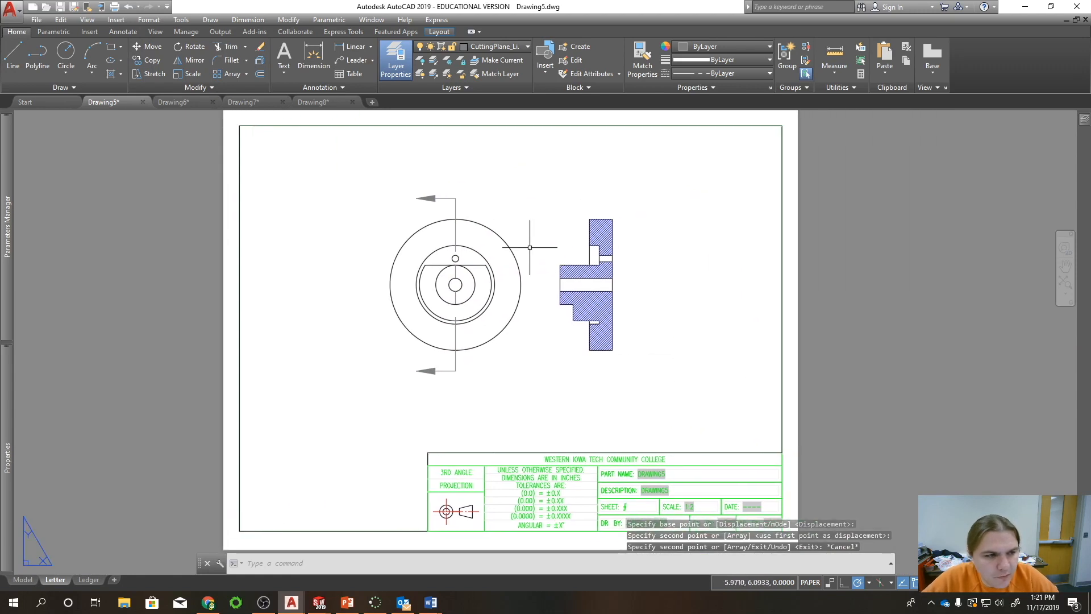